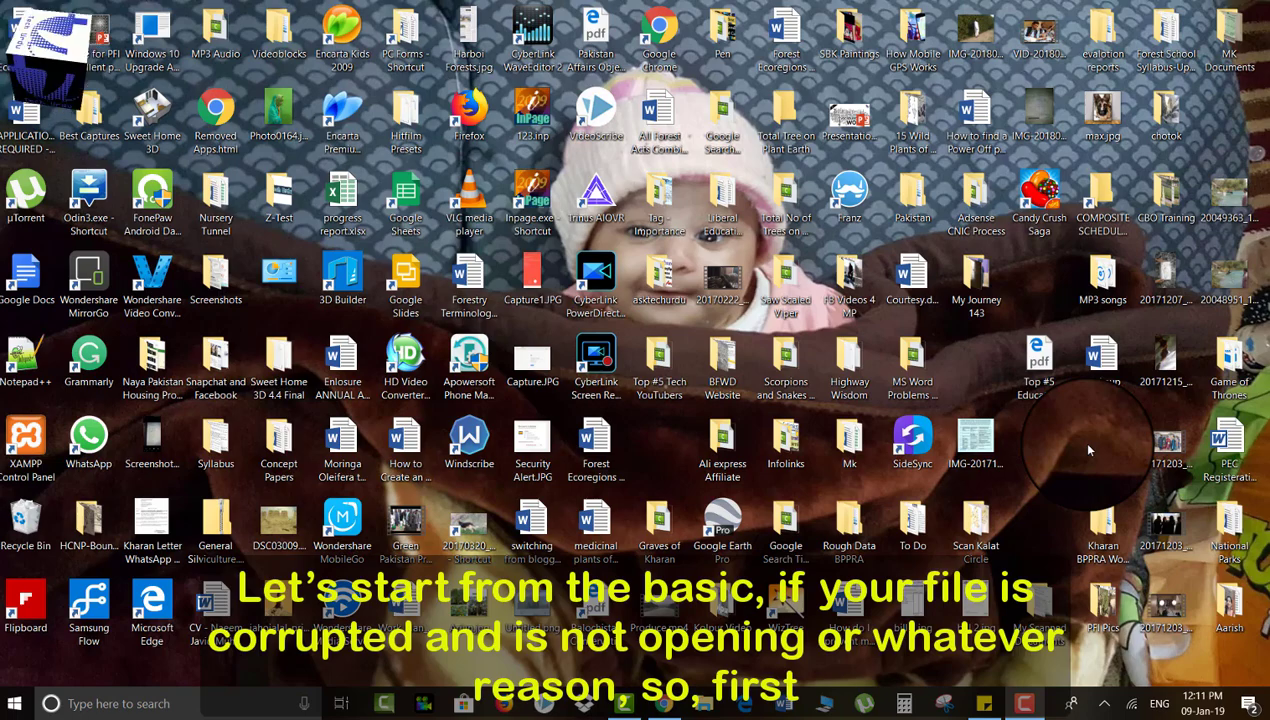
Clear the Read-only attribute of Forest Ecoregions of Balochistan 1 - Updated.docx in its Properties and apply it.
click(785, 32)
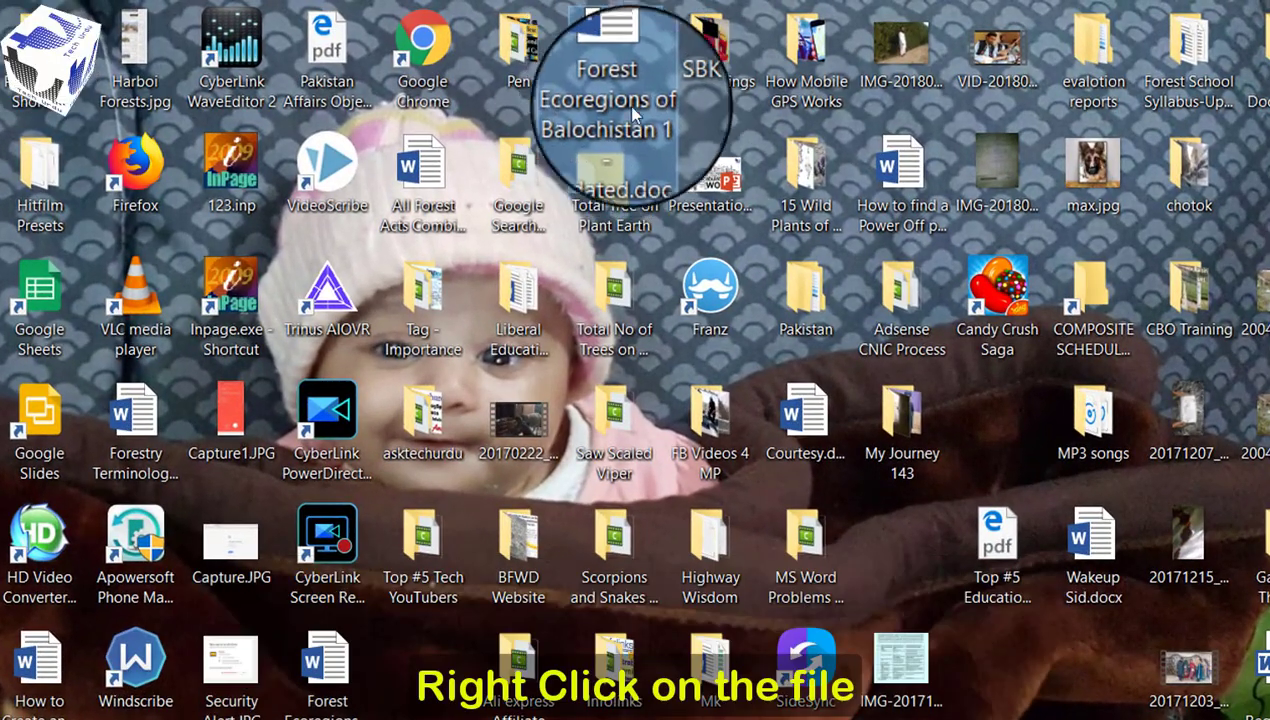
right_click(616, 48)
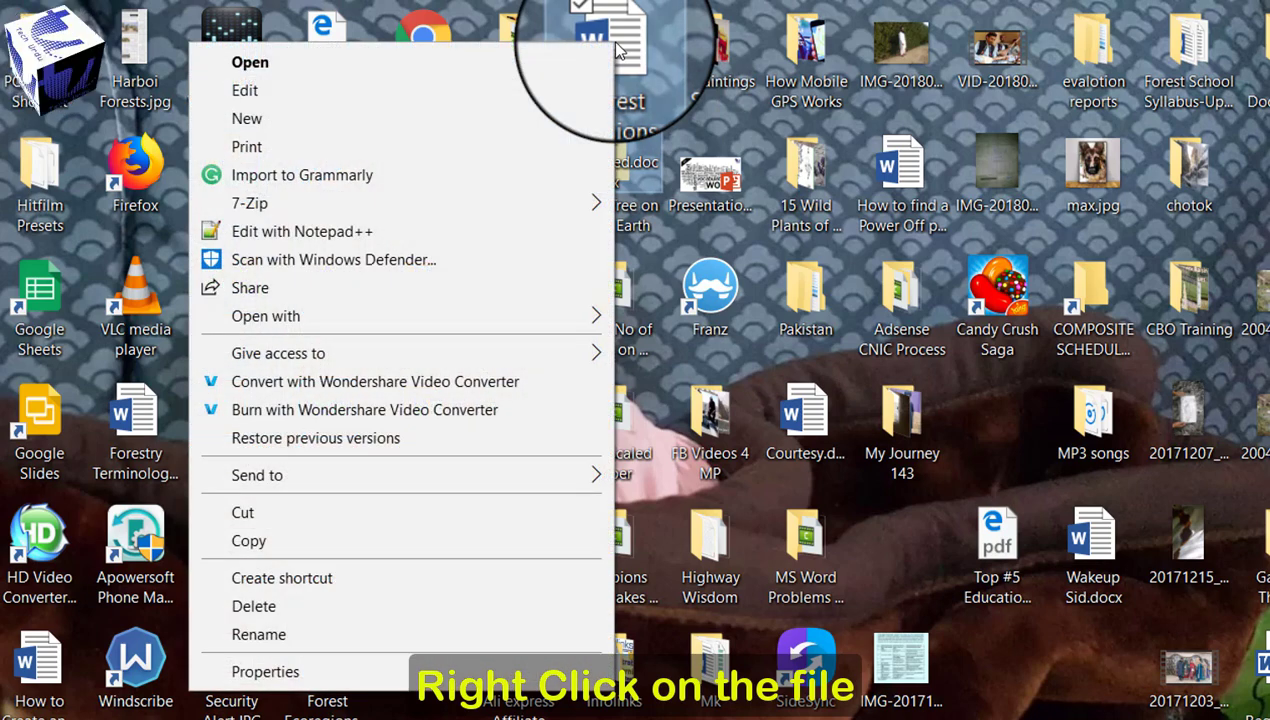
click(300, 672)
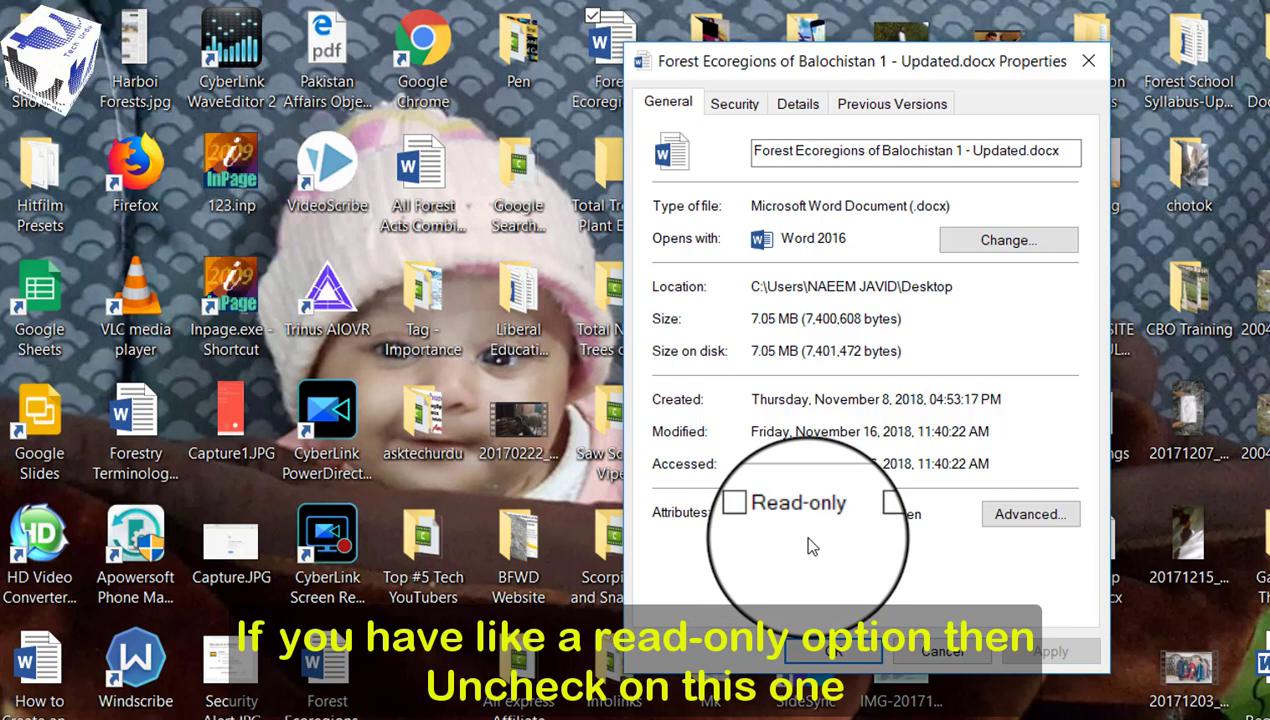
click(758, 518)
click(758, 518)
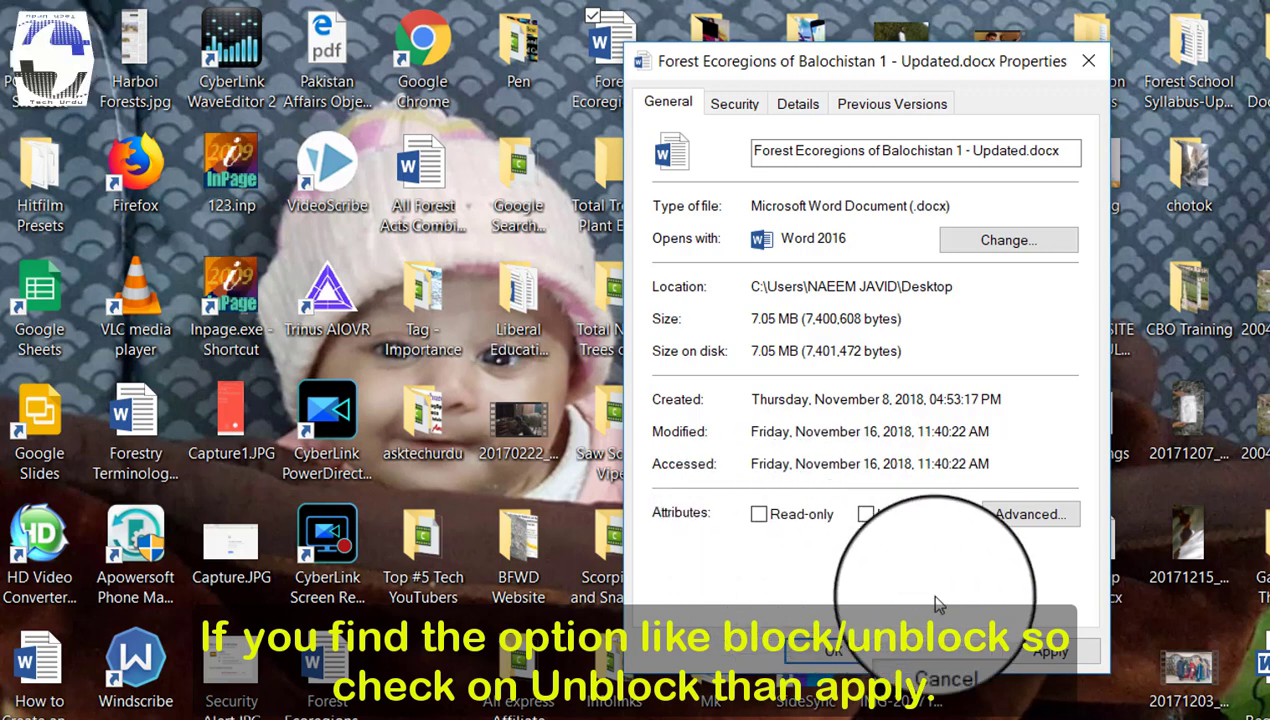
click(1050, 651)
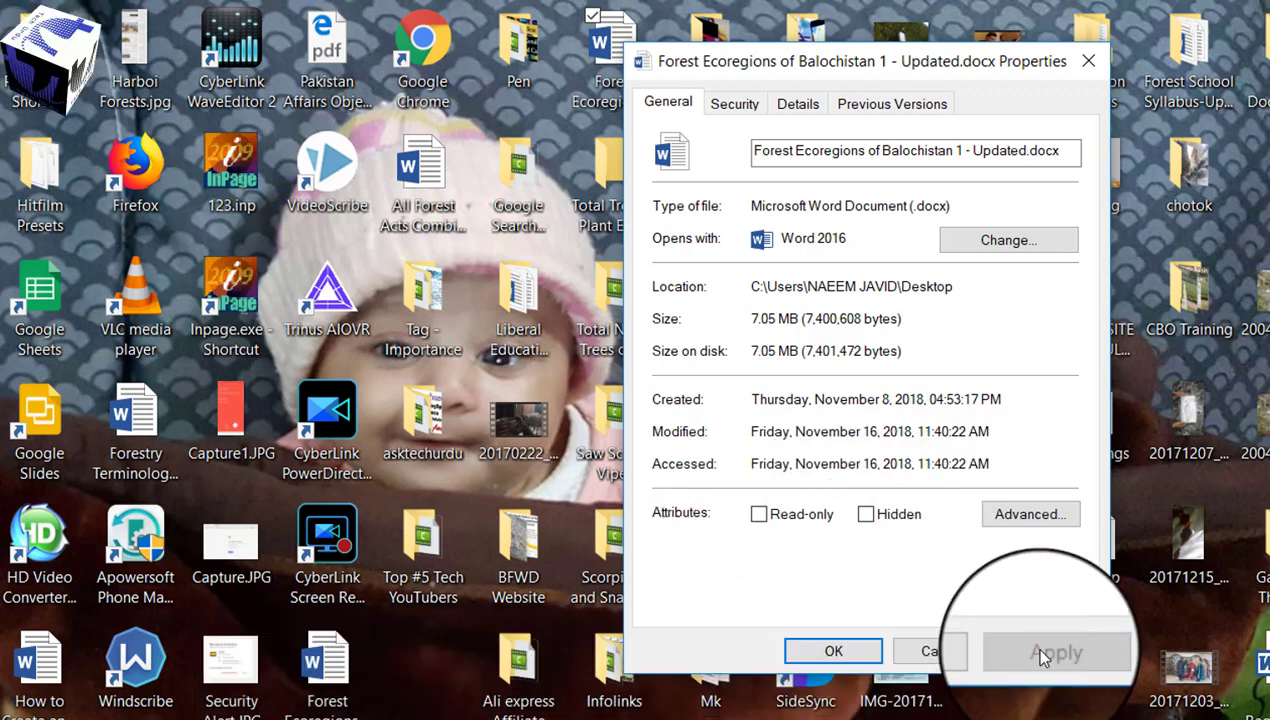
click(835, 650)
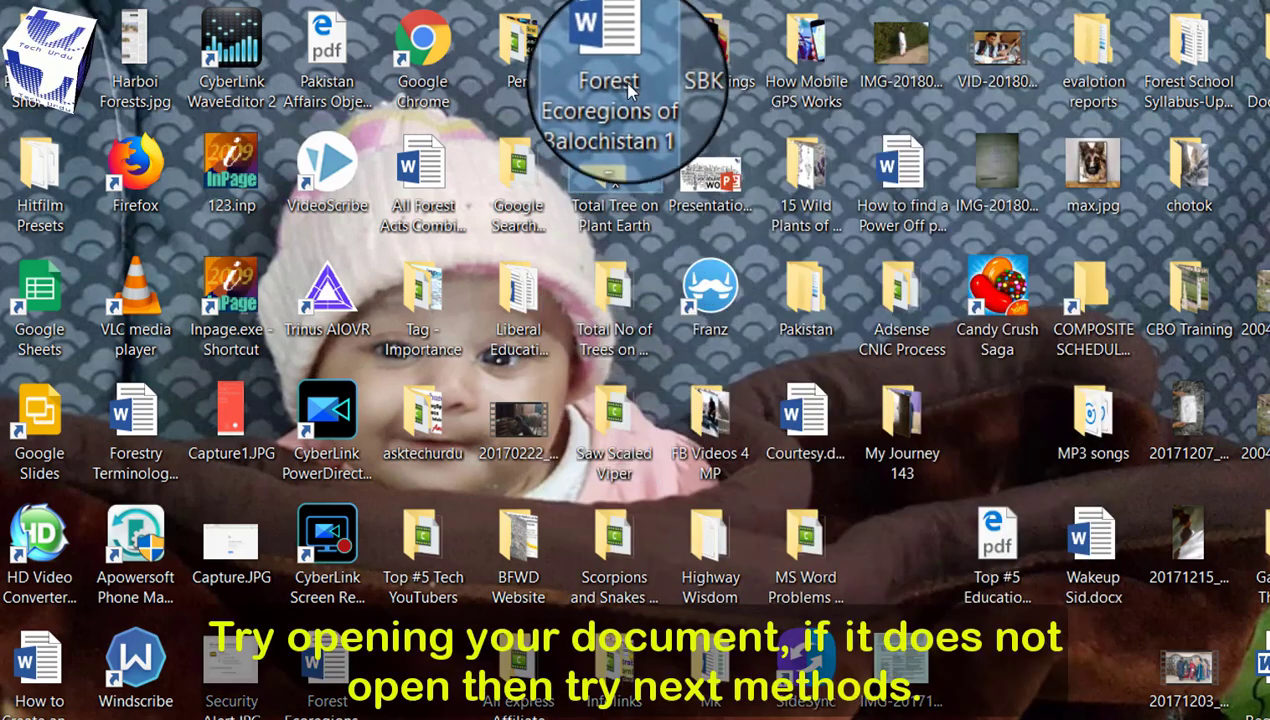
mouse_move(781, 700)
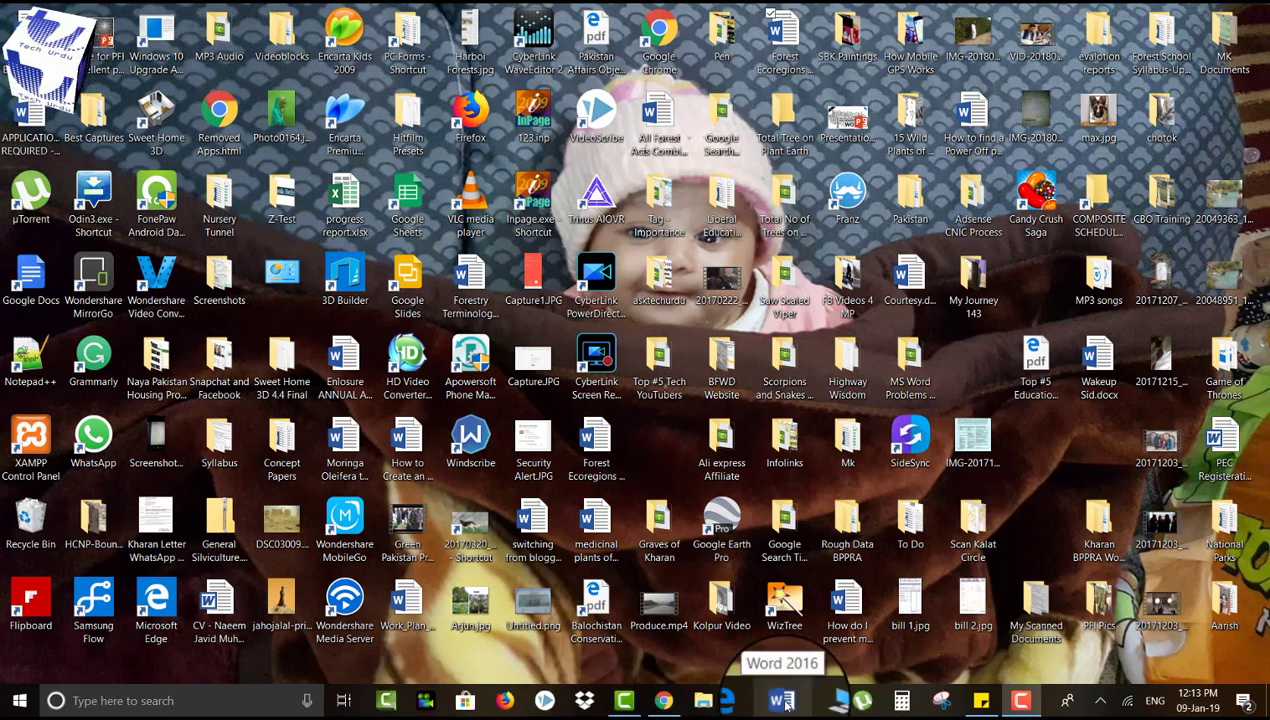
Launch Word 2016 with a blank document and open the Word Options dialog.
click(784, 702)
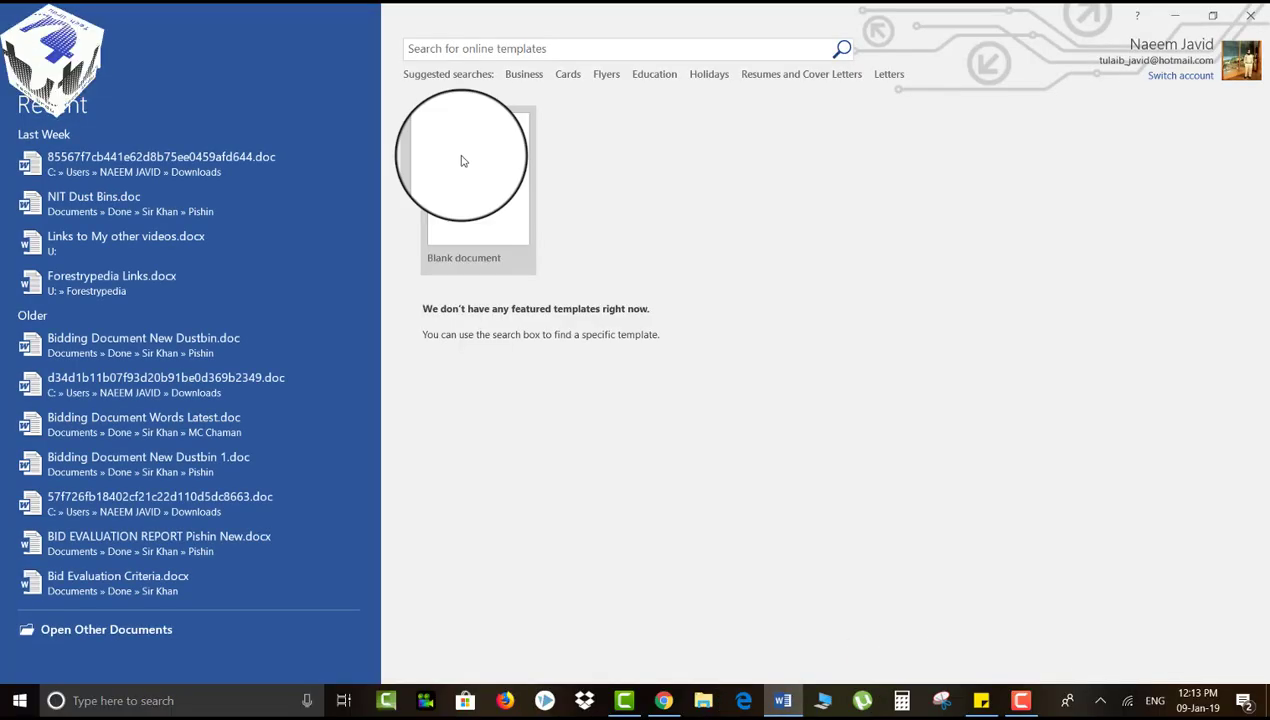
click(462, 160)
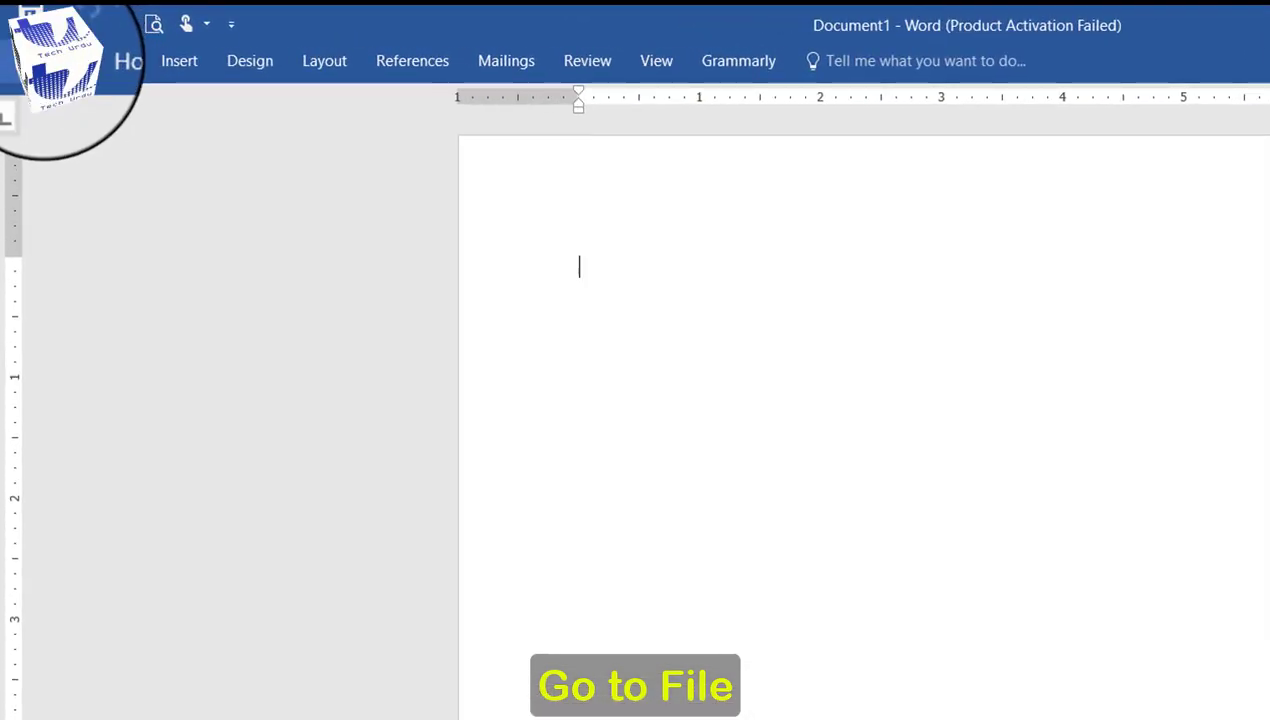
click(50, 62)
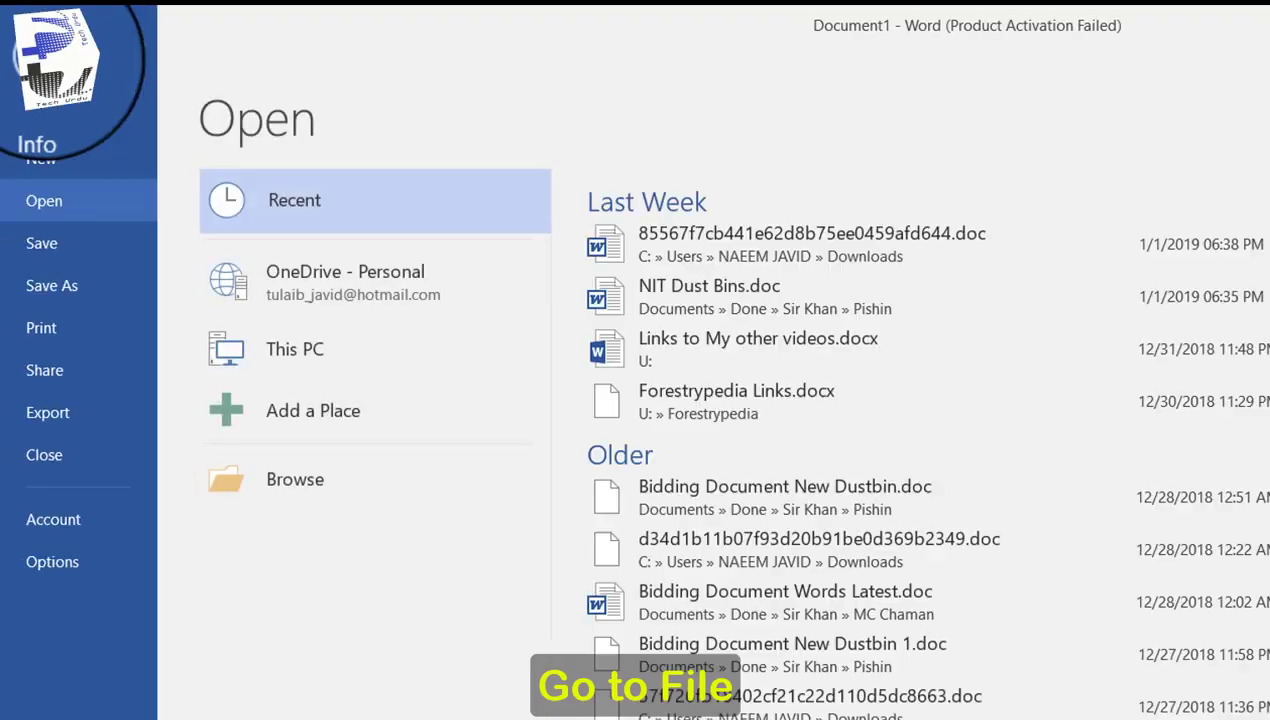
click(52, 562)
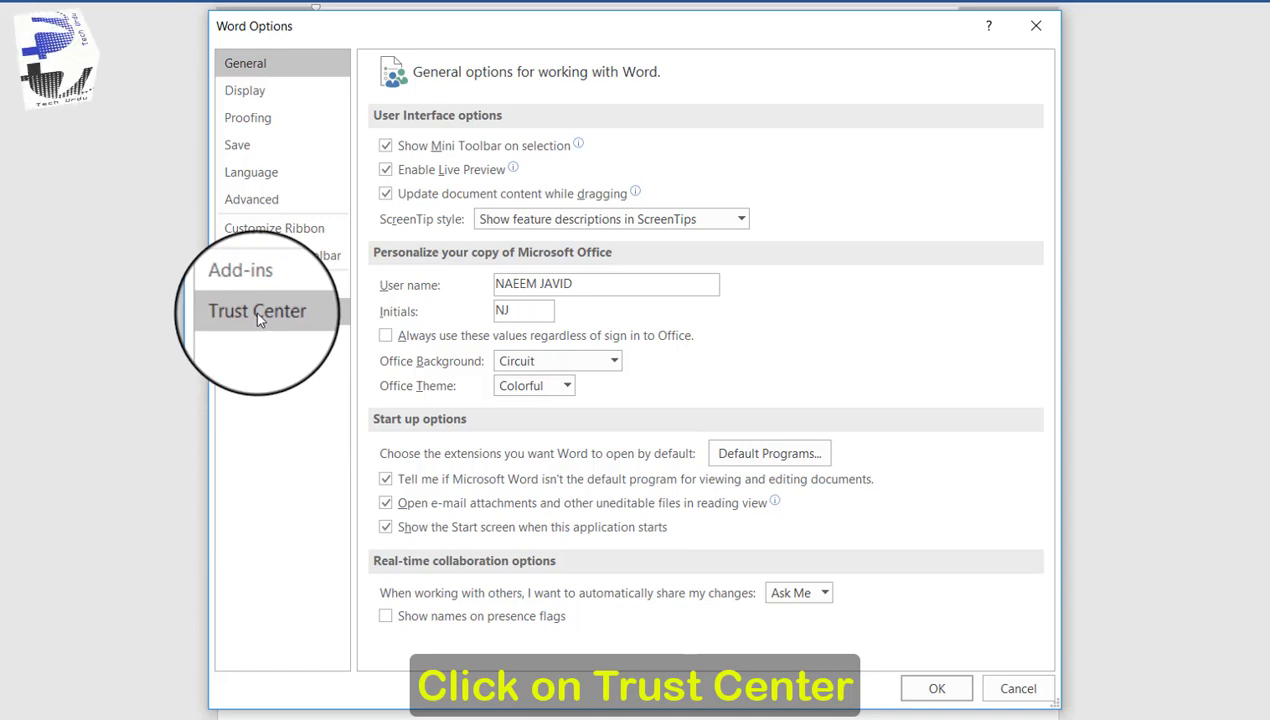
Disable Protected View for Outlook attachments, unsafe locations and Internet files in Trust Center settings.
click(257, 314)
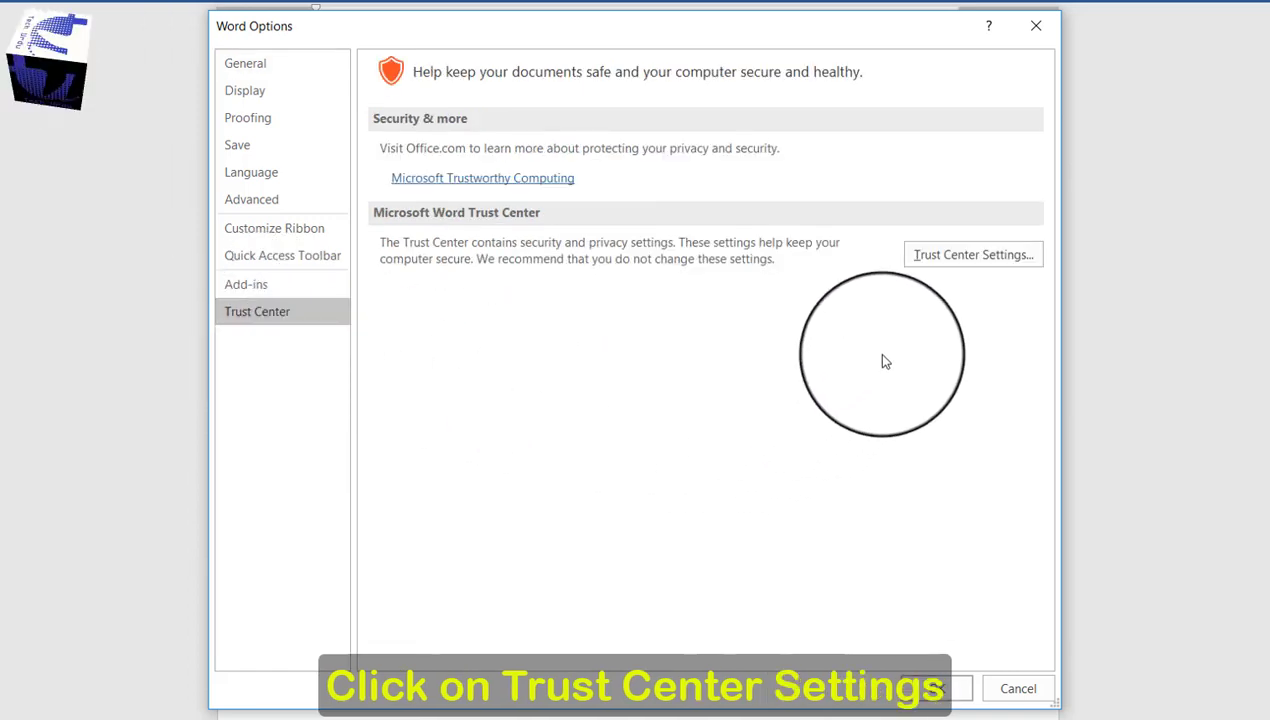
click(954, 256)
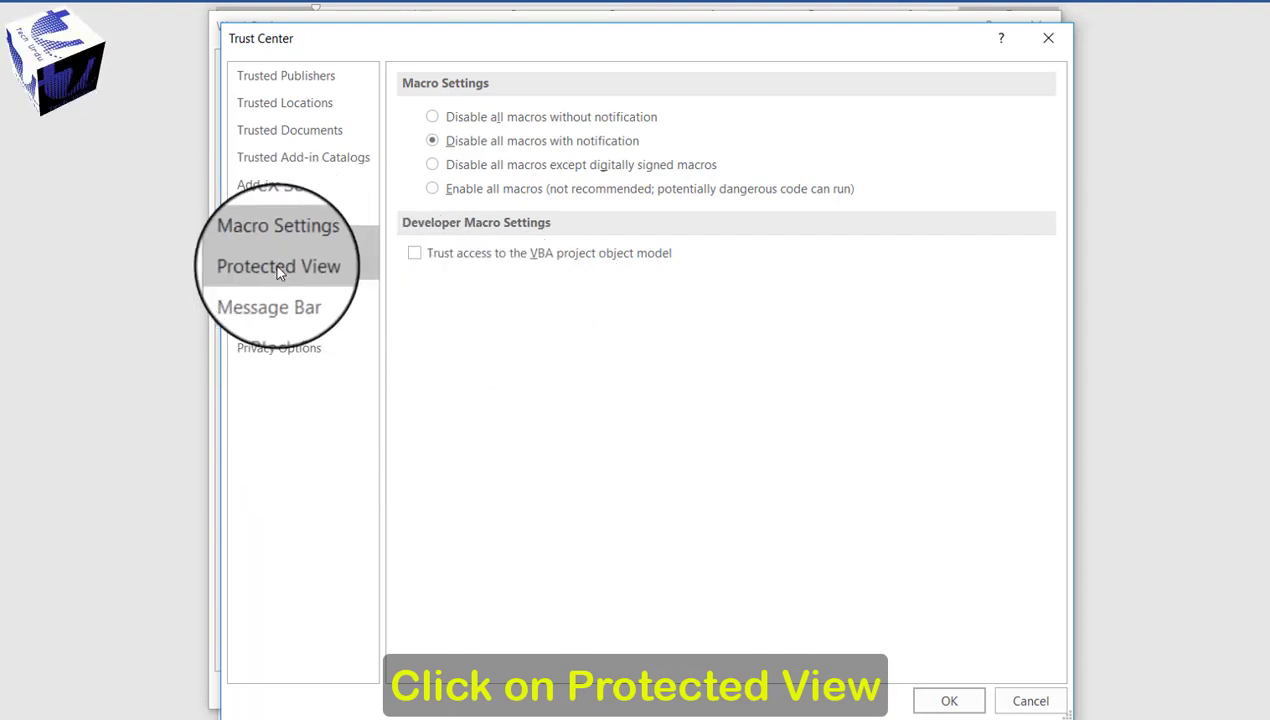
click(279, 272)
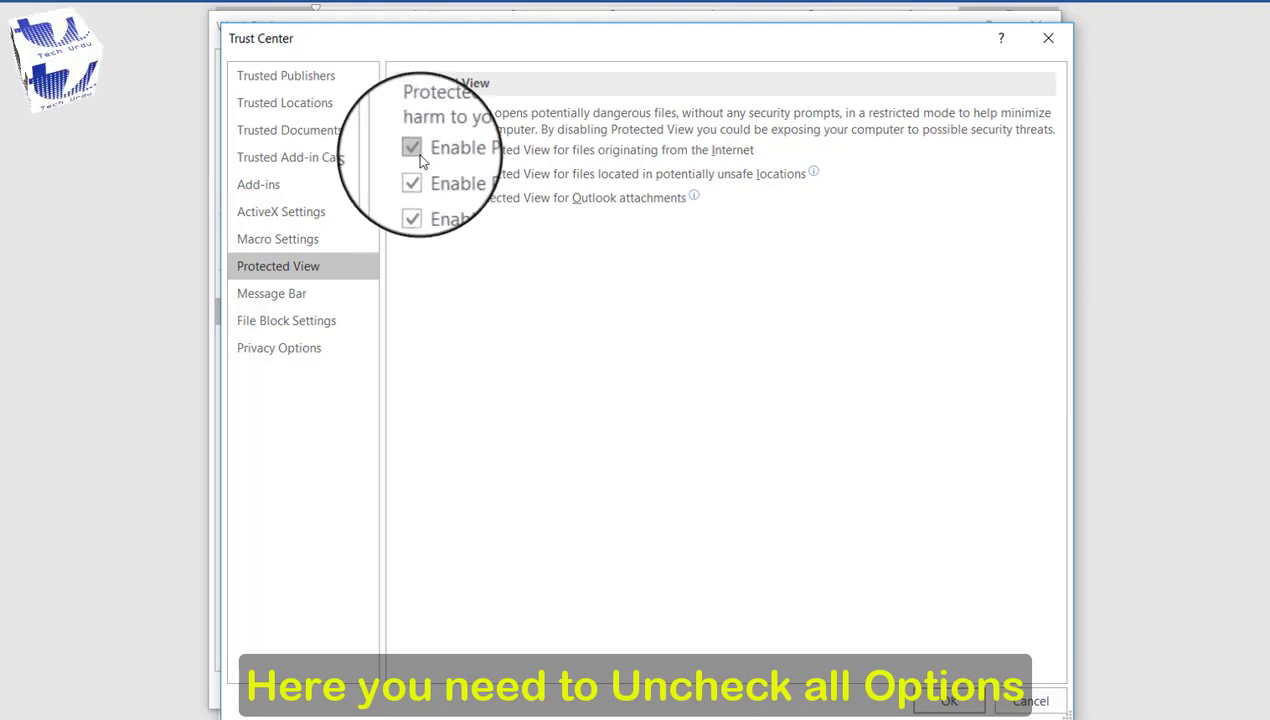
click(416, 200)
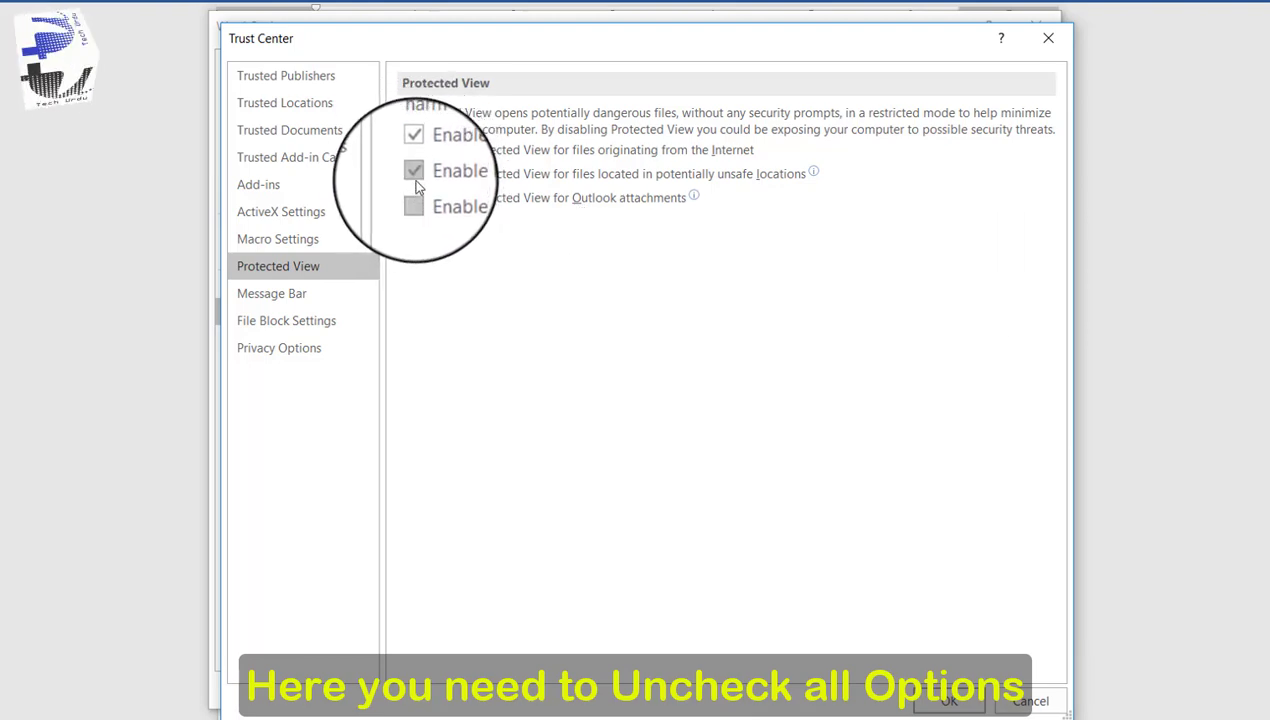
click(415, 174)
click(417, 152)
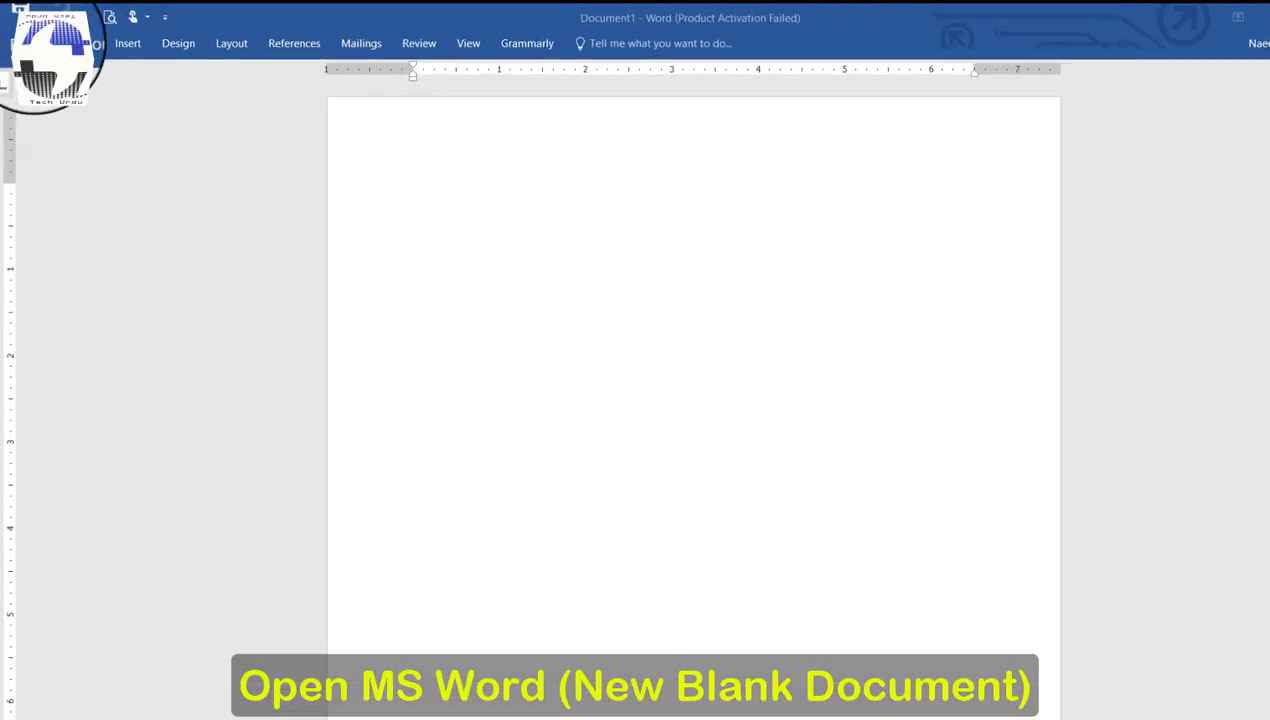
Select Forest Ecoregions of Balochistan - Updated.docx from the Desktop and expand the Open button's options.
key(ctrl+o)
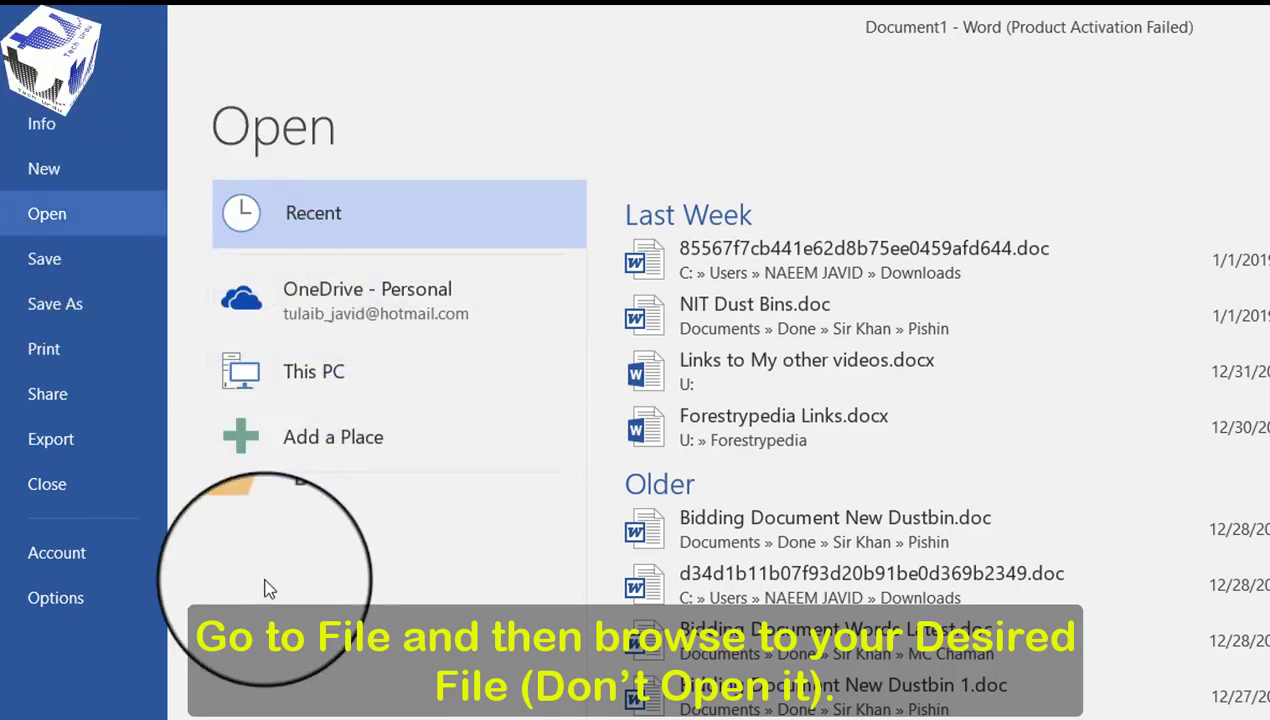
click(301, 520)
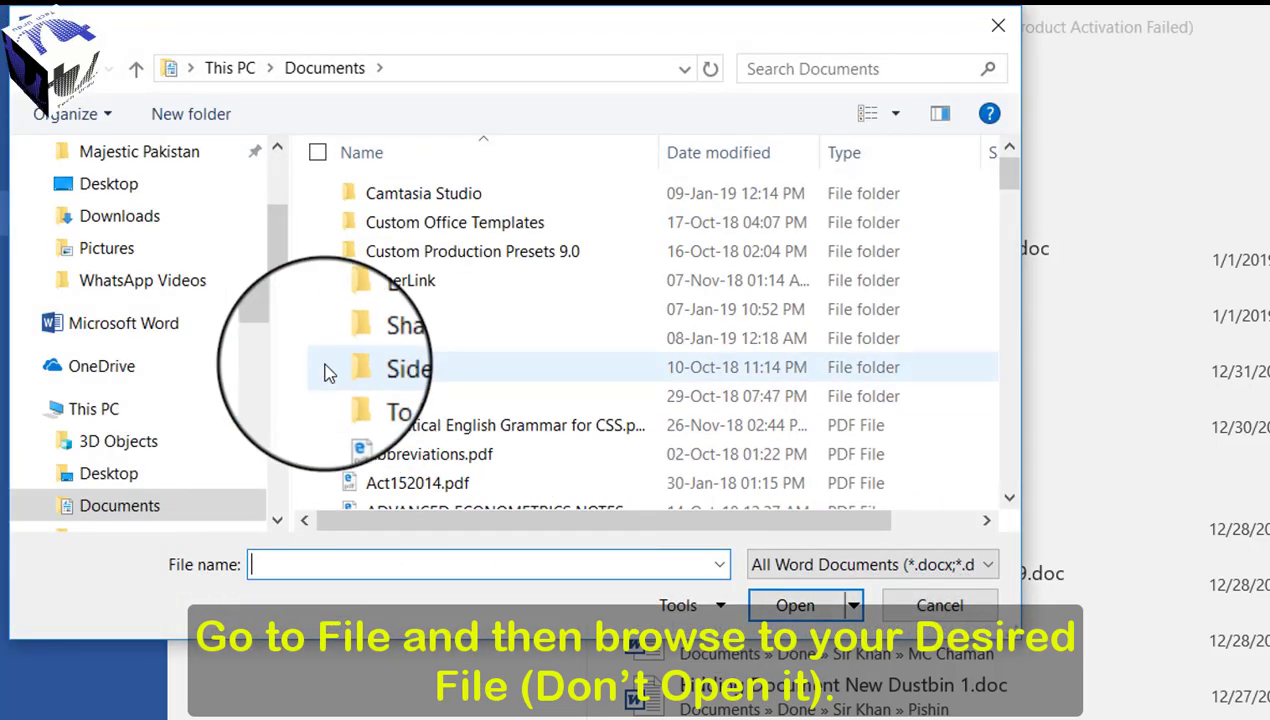
mouse_move(150, 280)
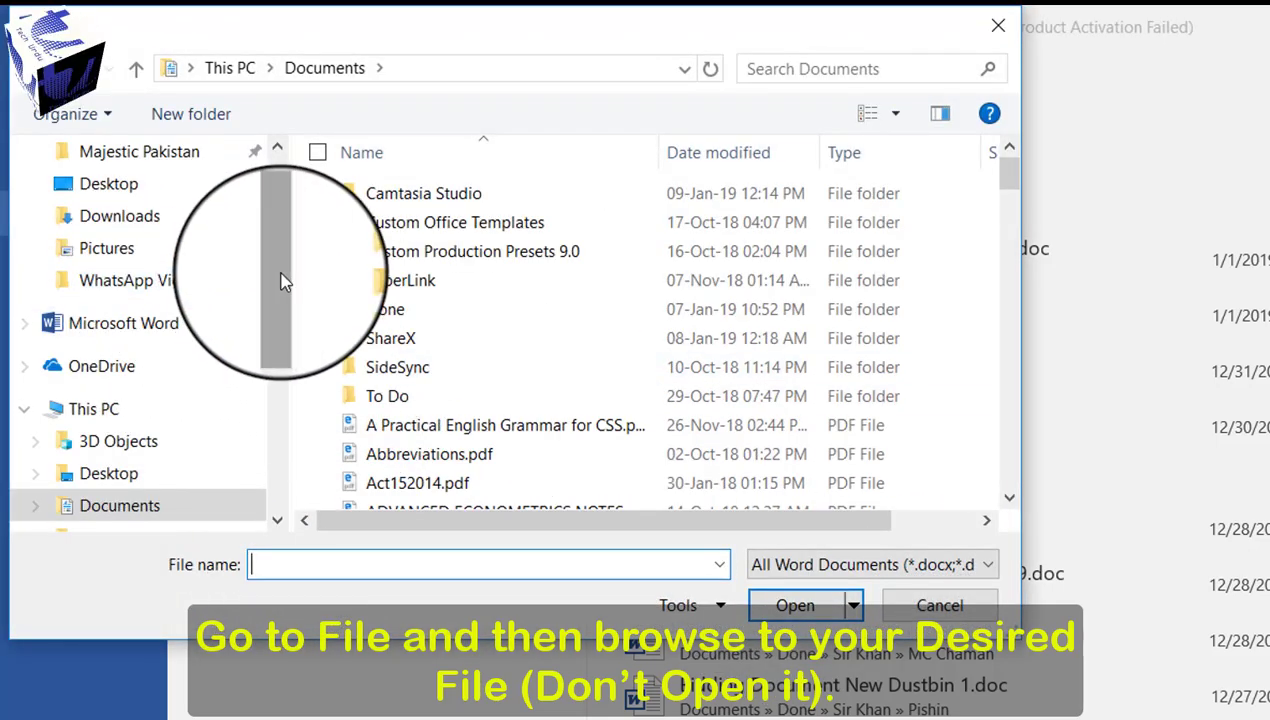
scroll(283, 281, up, 1)
click(105, 283)
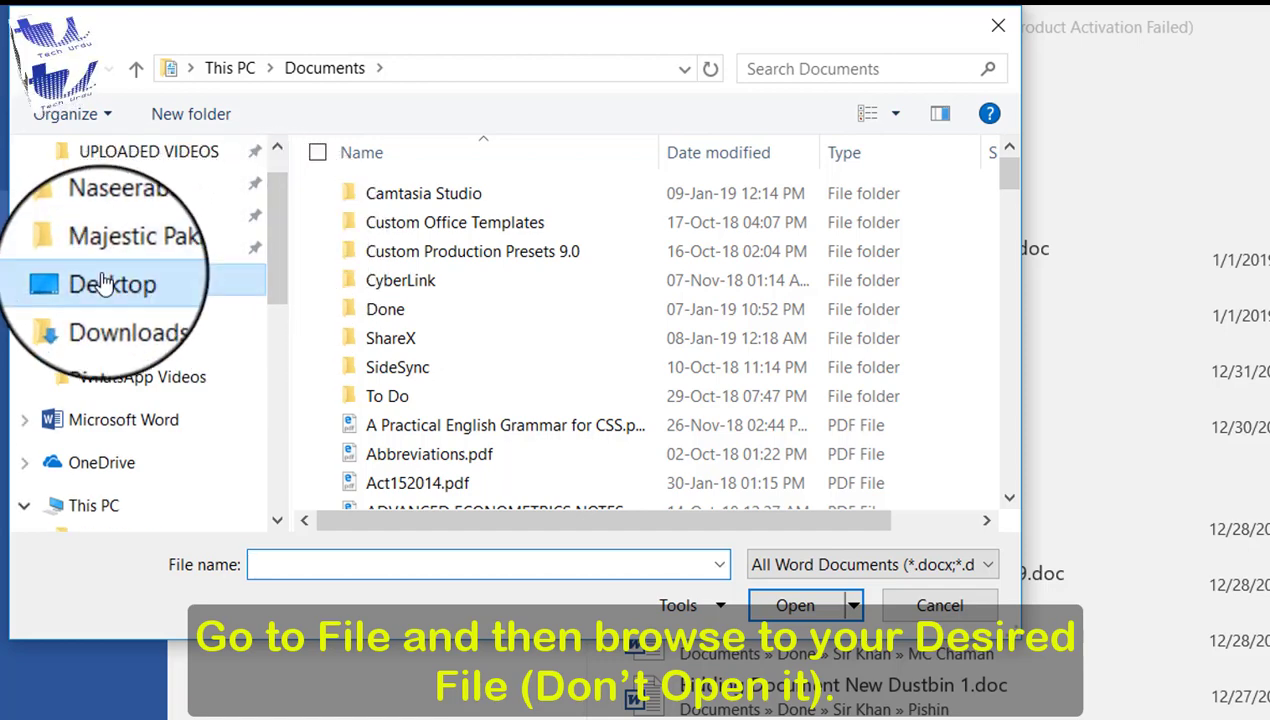
scroll(395, 250, down, 5)
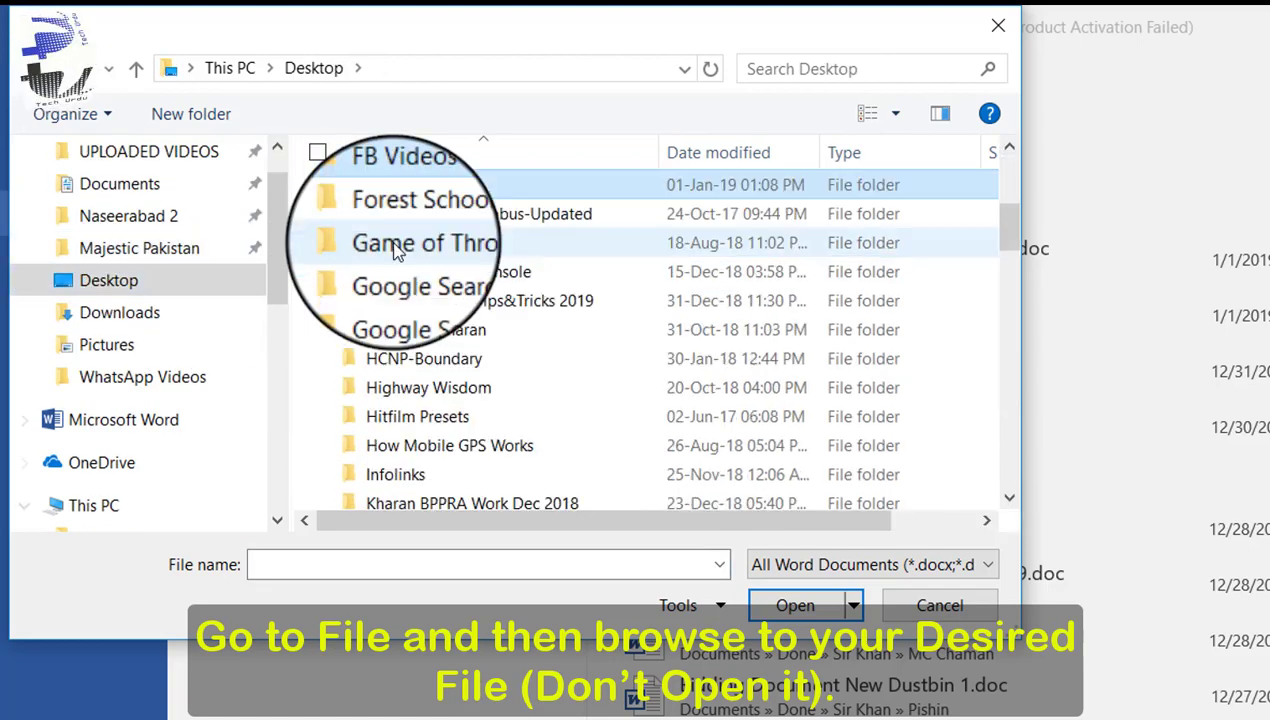
scroll(420, 230, down, 5)
click(460, 186)
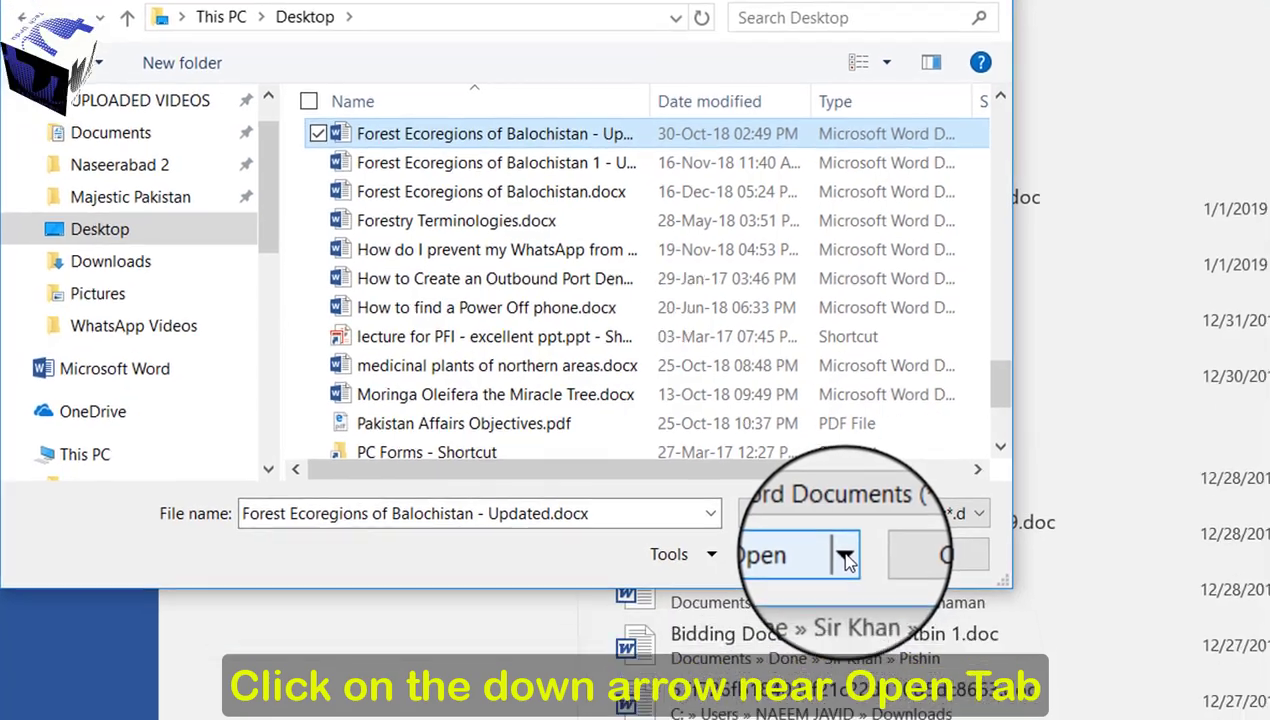
click(855, 610)
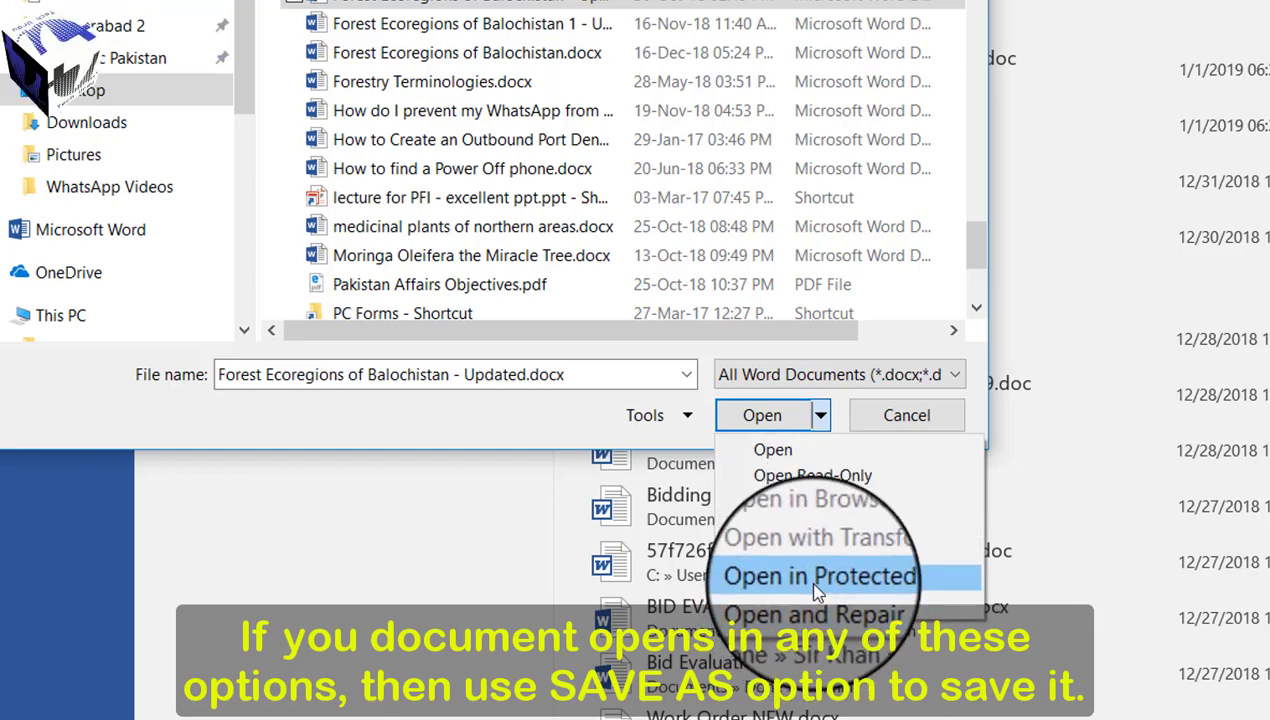
Open the document with Open and Repair and enable editing on it.
click(816, 591)
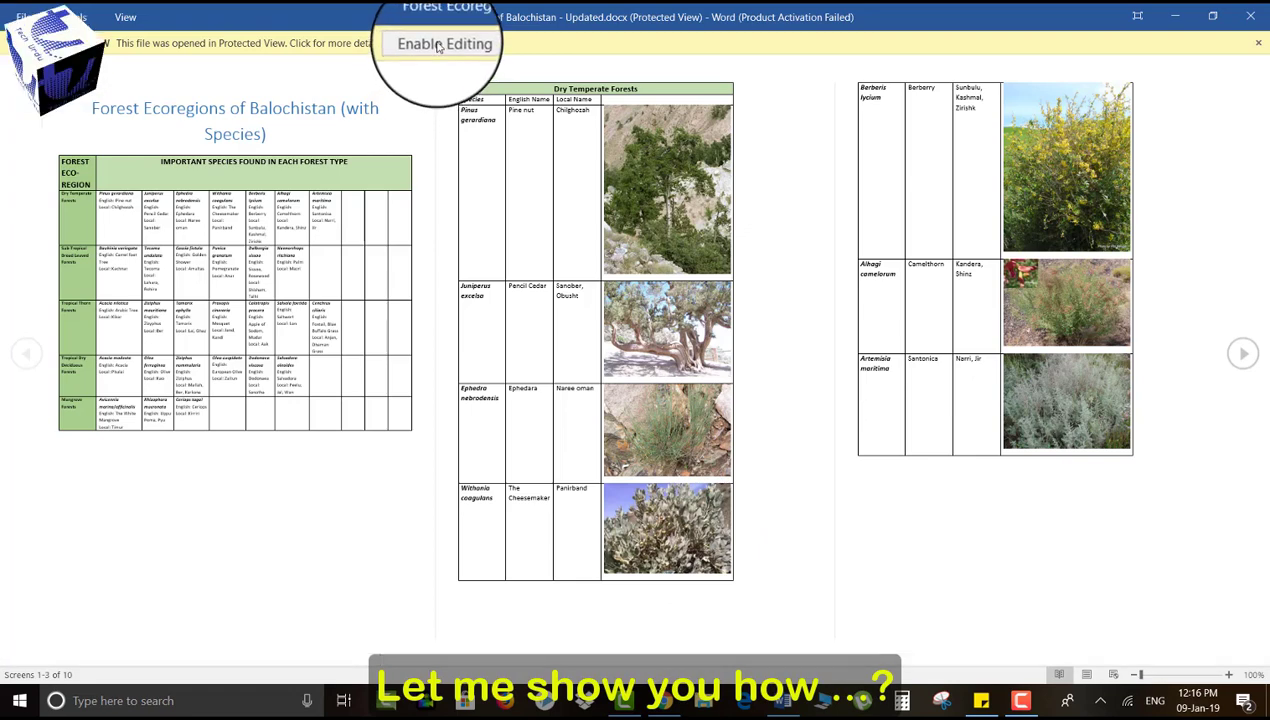
click(440, 42)
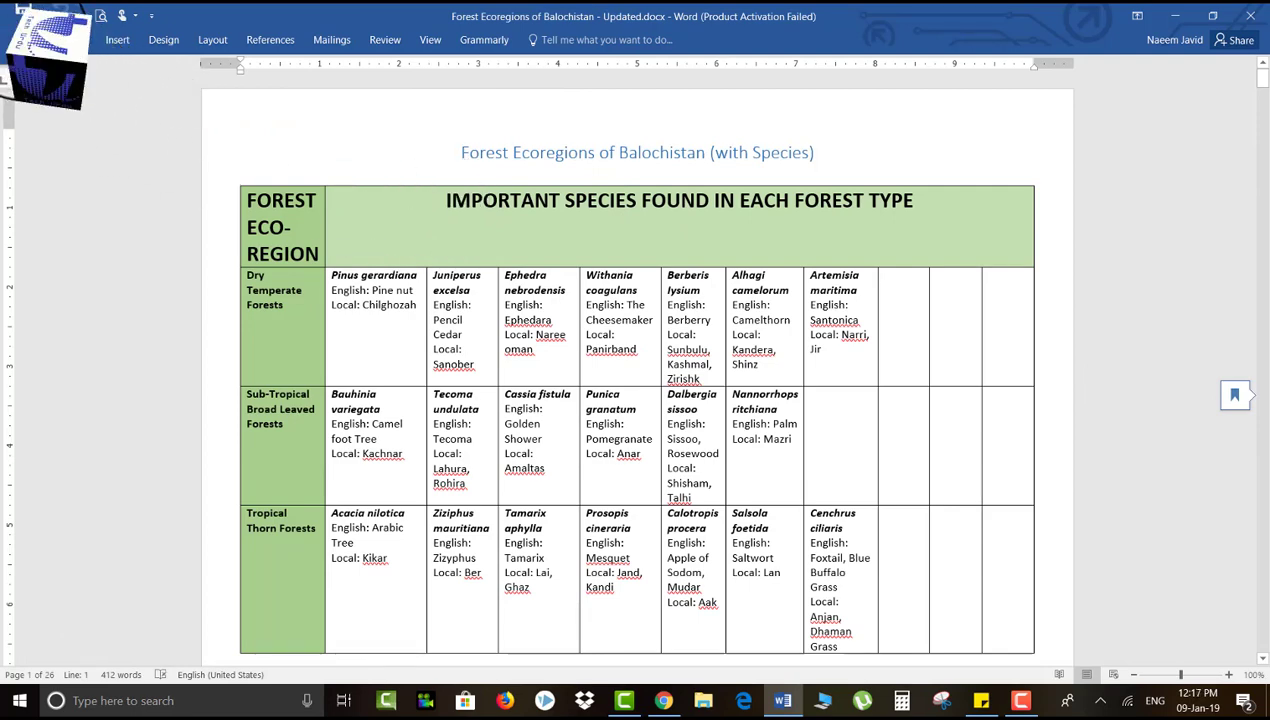
click(40, 39)
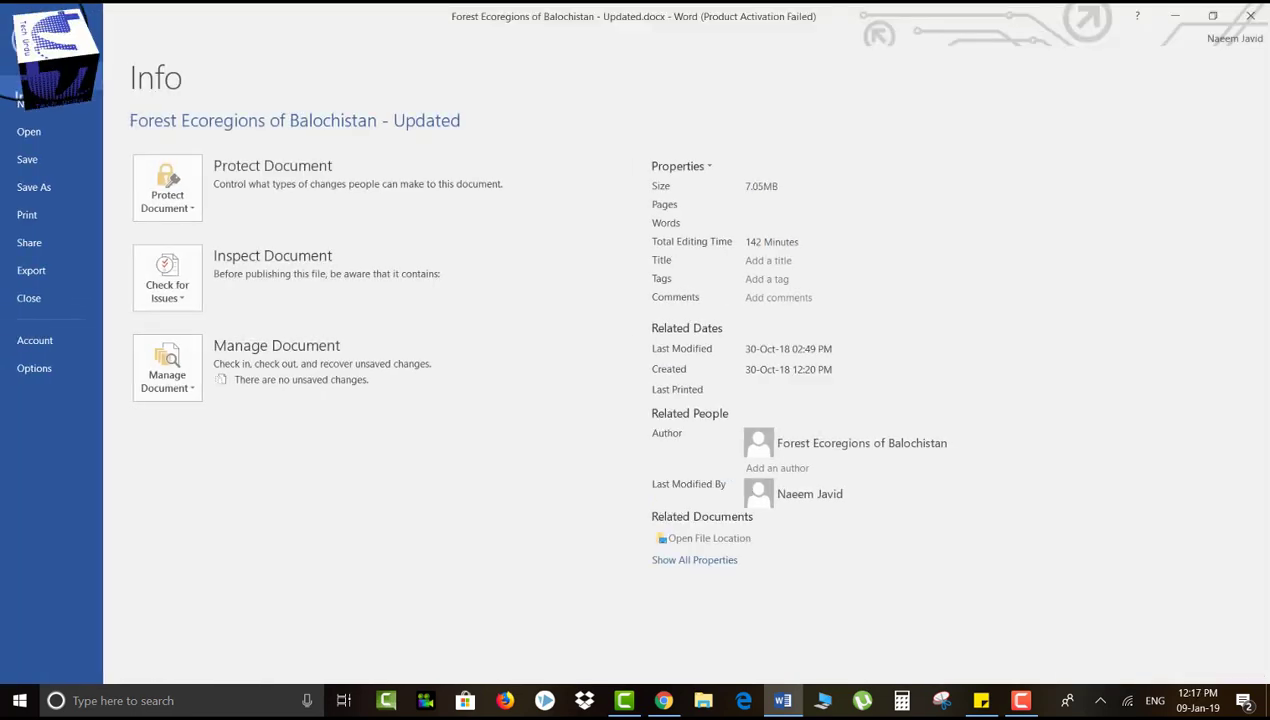
Show the Save As locations for Forest Ecoregions of Balochistan - Updated.
click(41, 192)
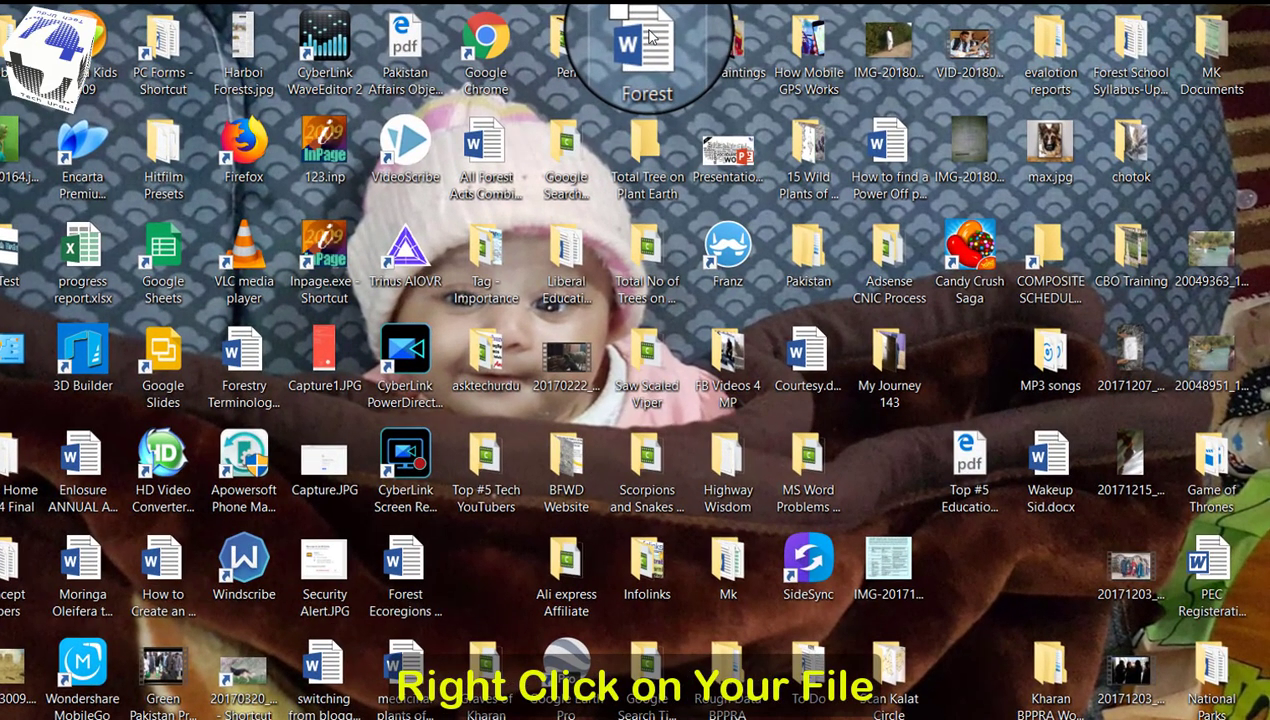
Open the Forest Ecoregions file in WordPad through Open with > More apps.
right_click(788, 30)
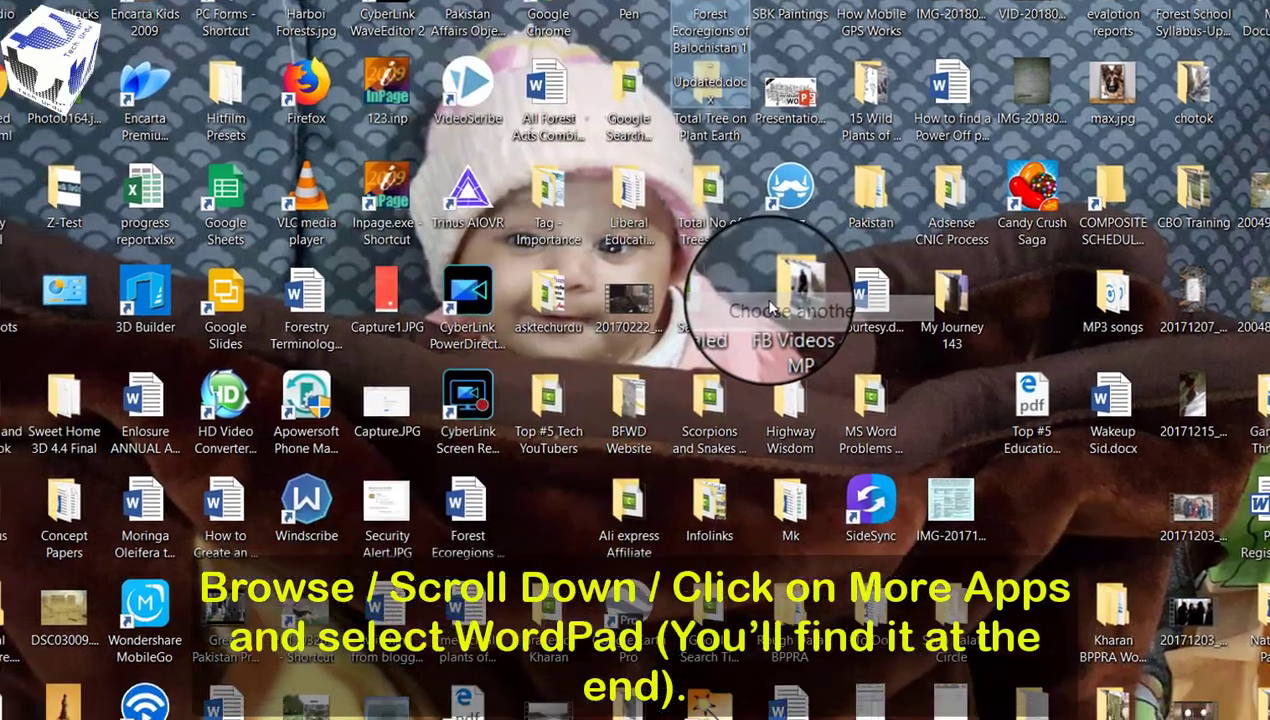
click(770, 307)
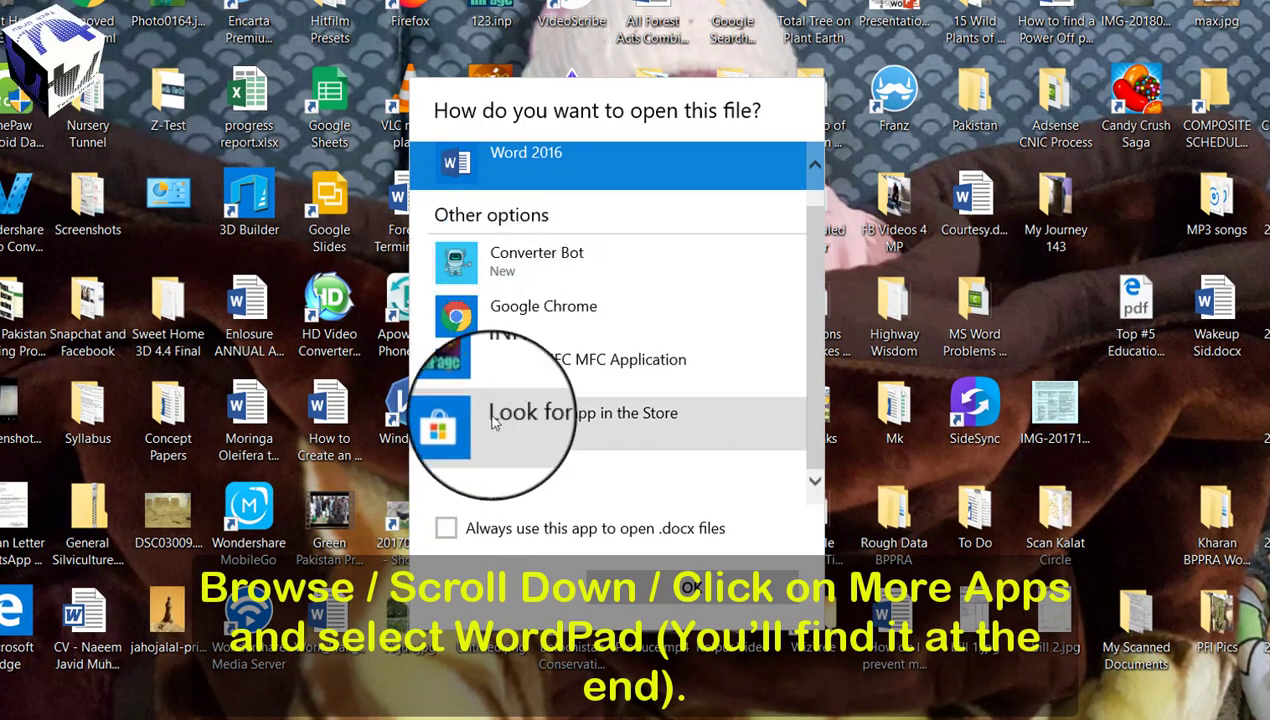
click(479, 476)
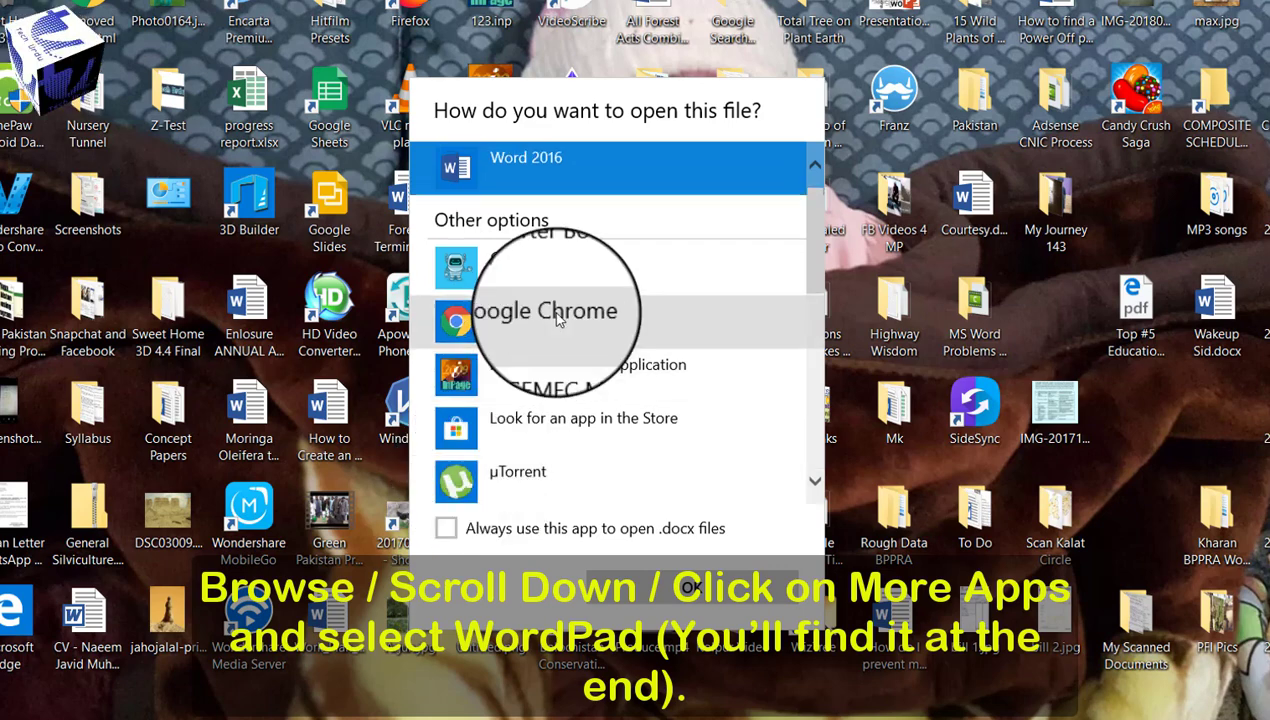
scroll(558, 315, down, 3)
scroll(558, 316, down, 2)
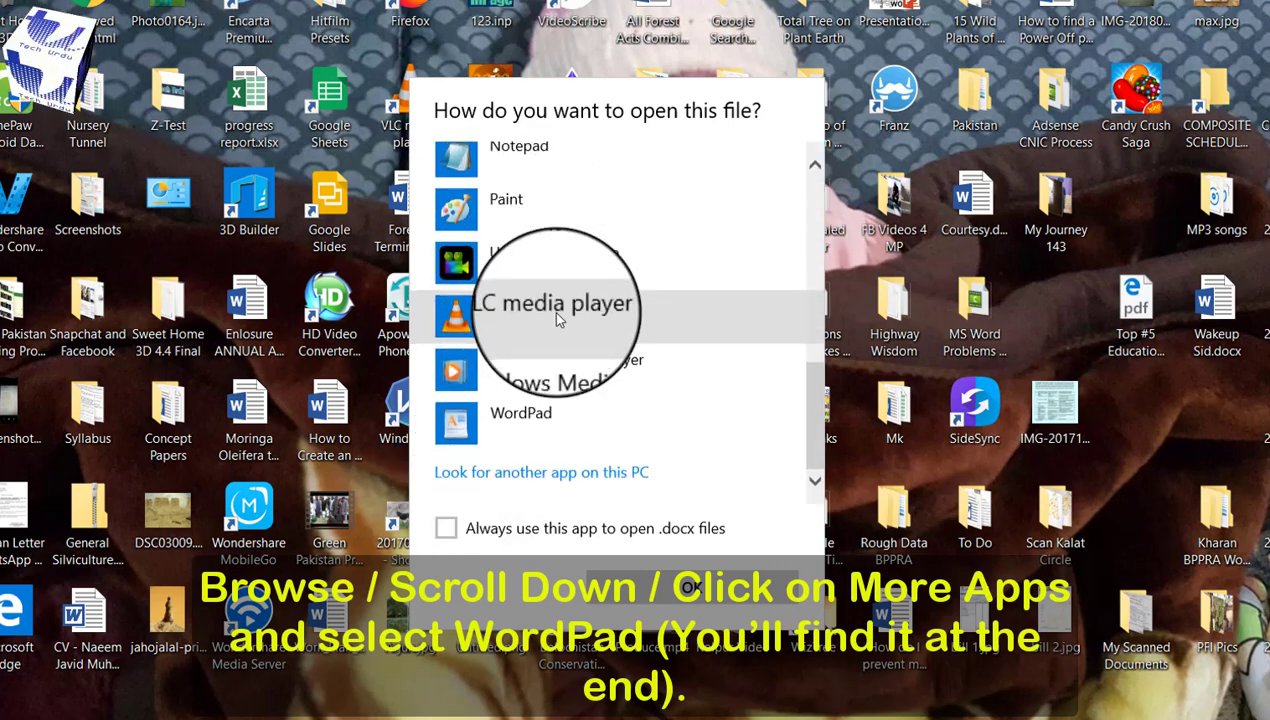
double_click(527, 423)
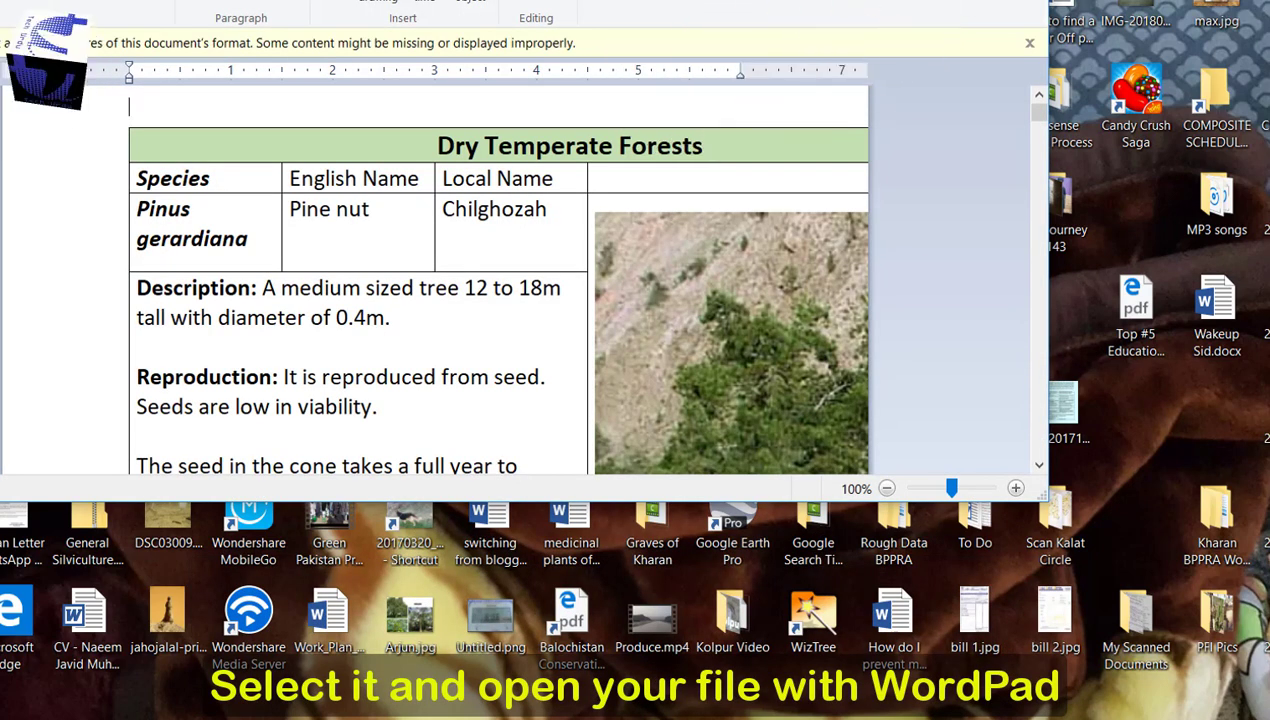
Maximize the WordPad window showing the Dry Temperate Forests table.
key(super+Up)
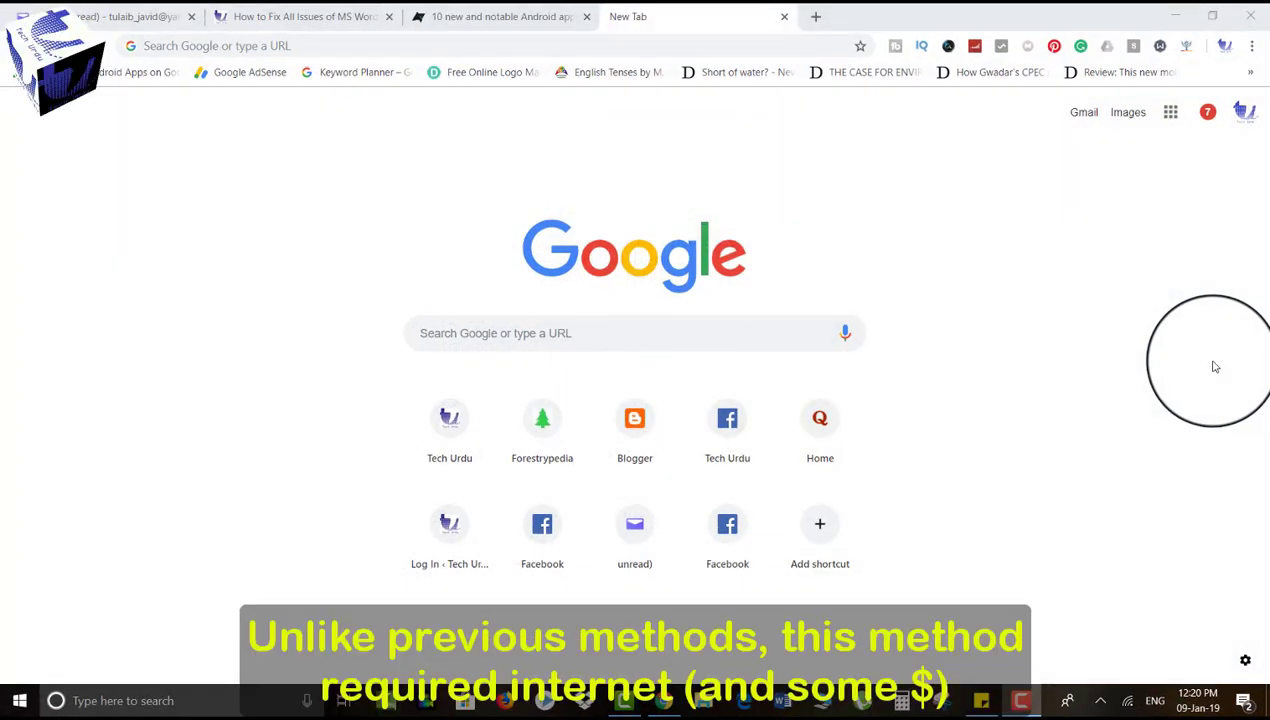
Paste 'repair corrupted word file online' into the Google search box and run the search.
click(563, 335)
right_click(563, 335)
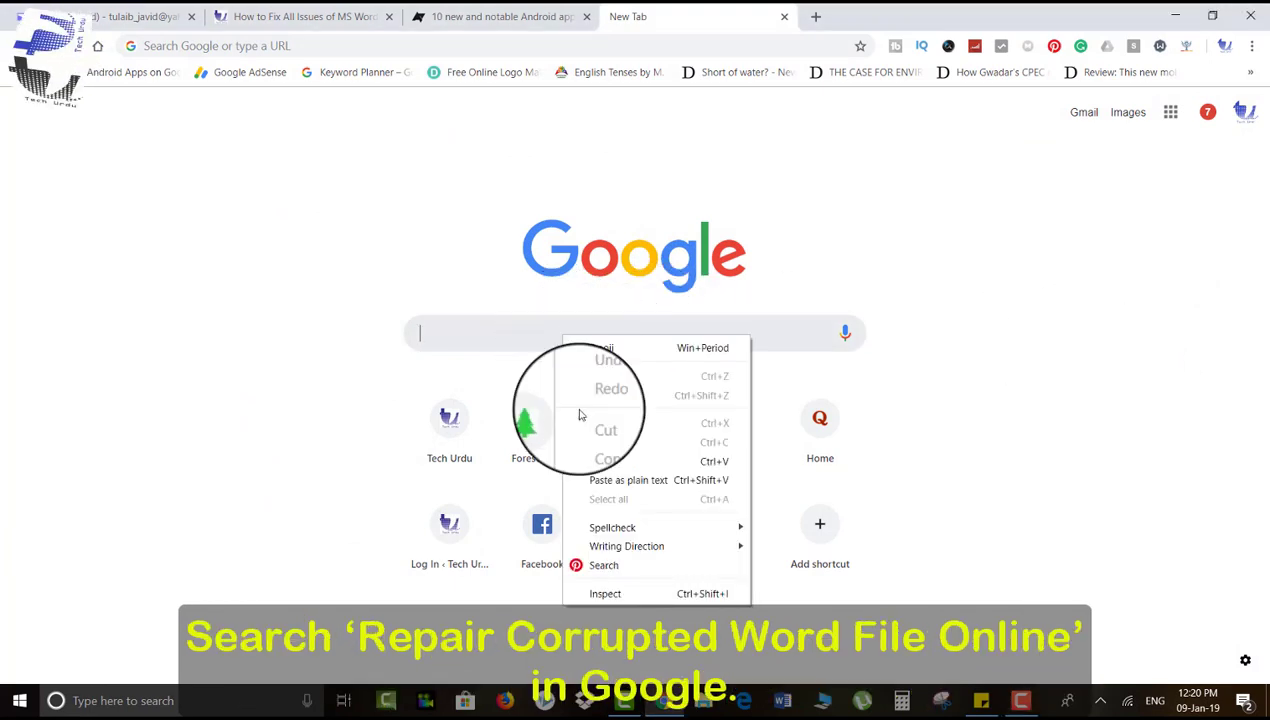
click(602, 462)
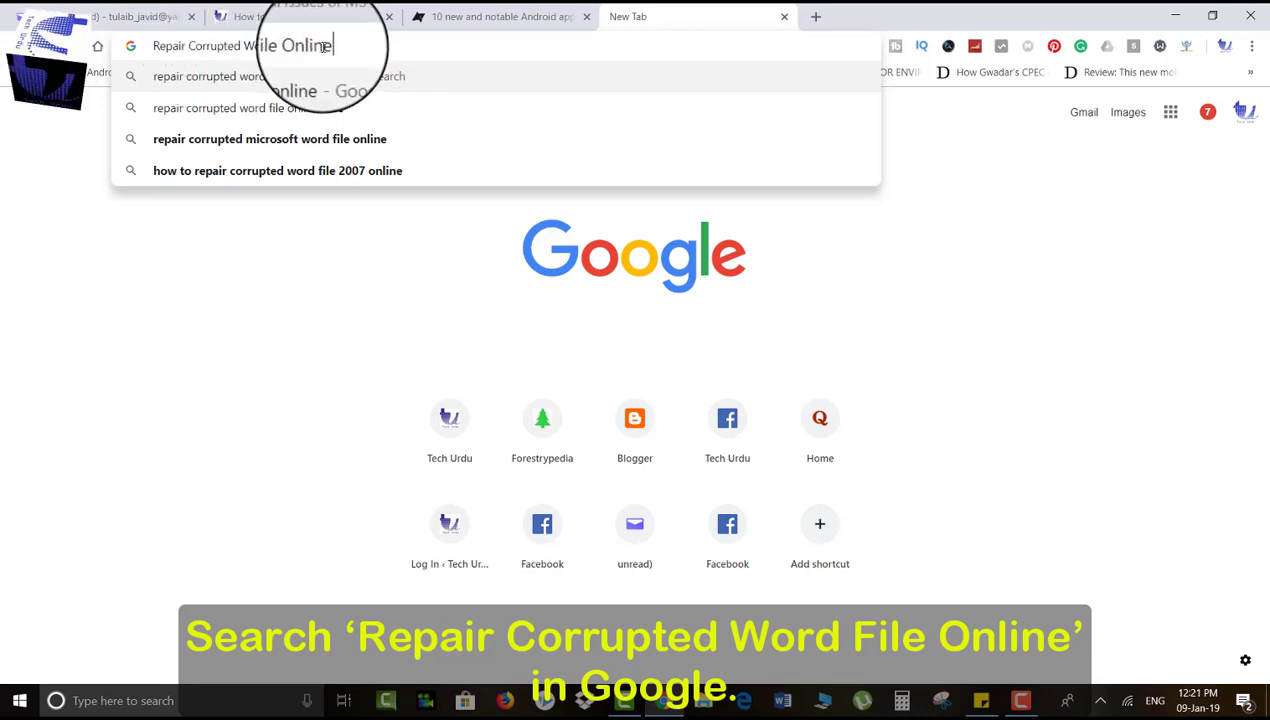
key(Return)
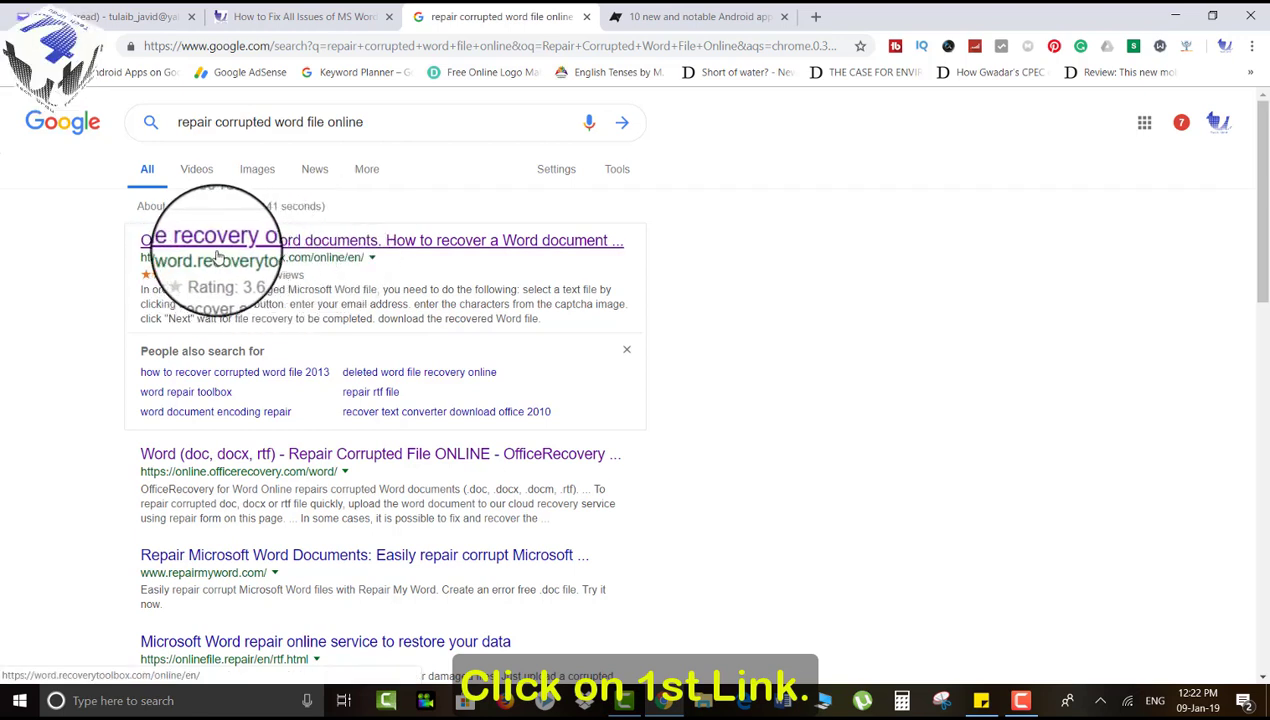
Open the word.recoverytoolbox.com result and submit the corrupted file for repair.
click(228, 242)
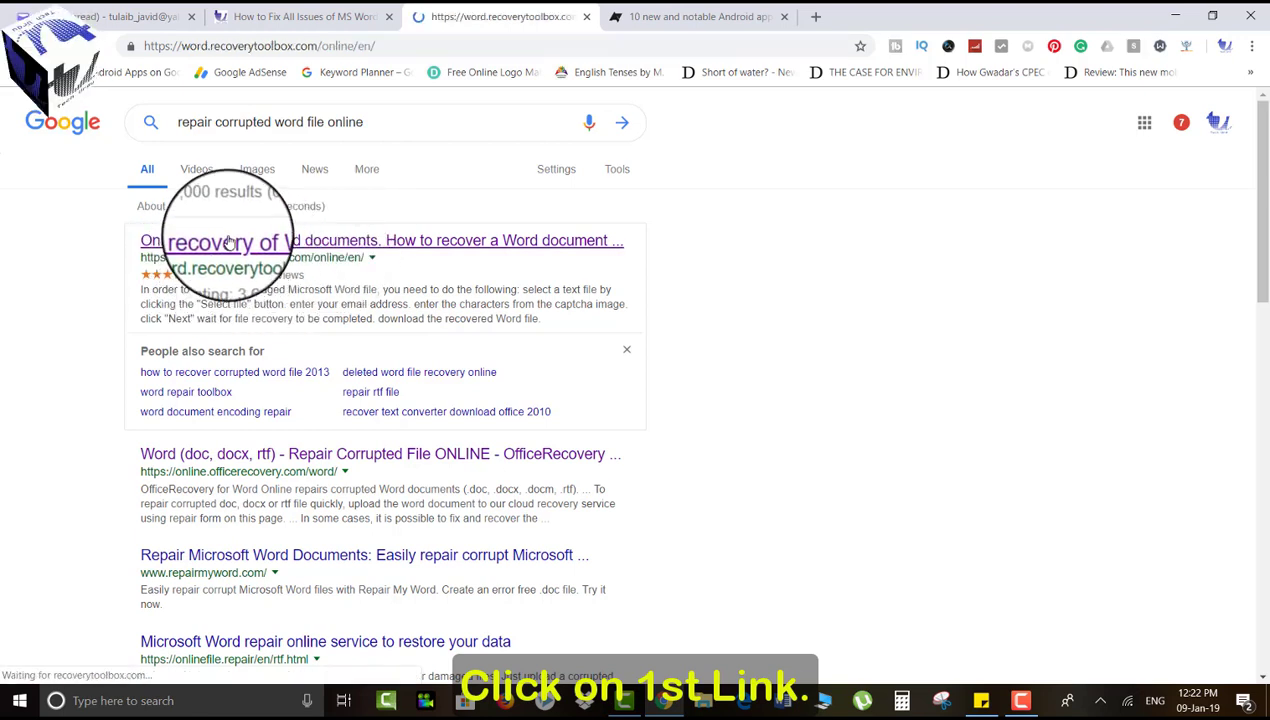
scroll(73, 438, down, 1)
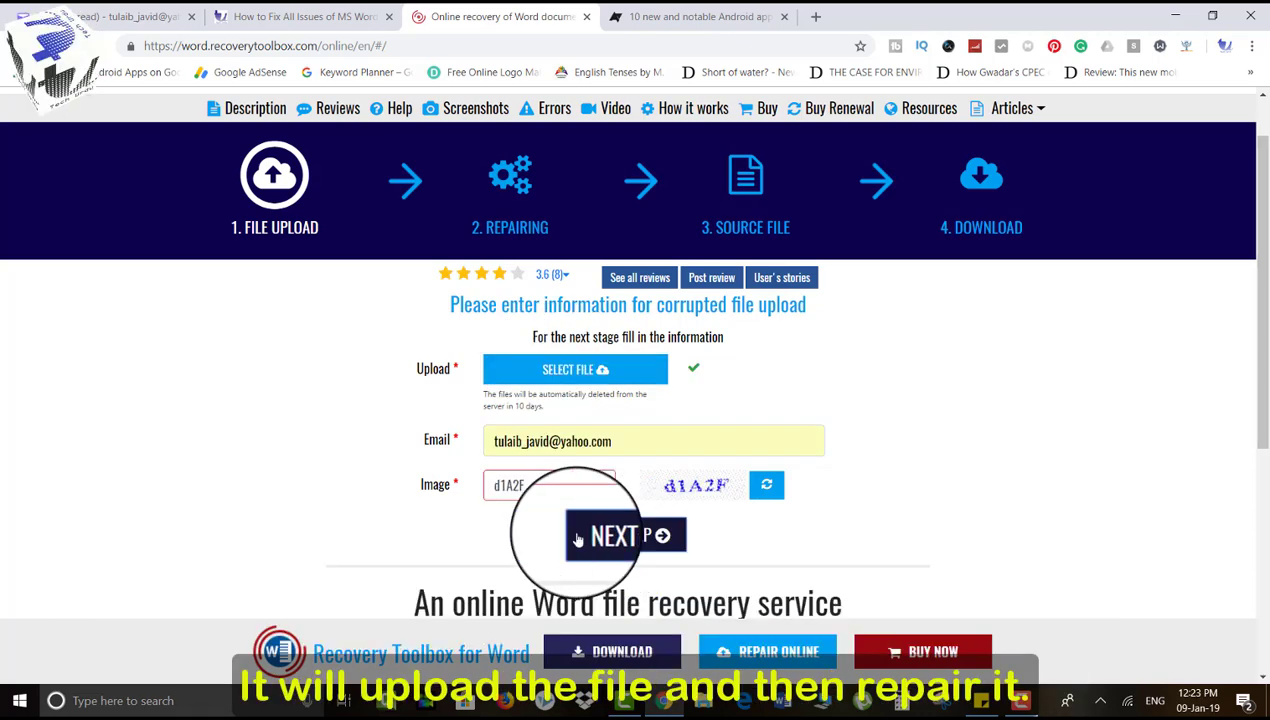
click(582, 533)
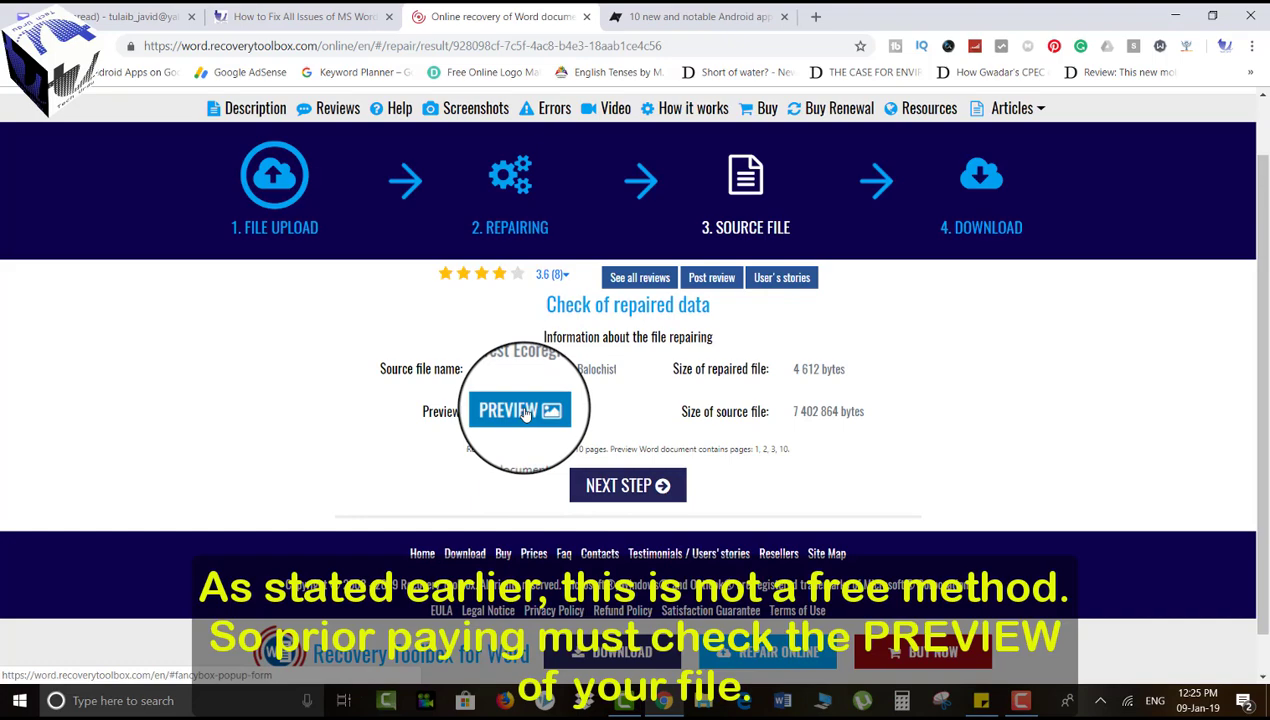
Preview the watermarked repaired text, close the preview, and continue to the next step.
click(514, 410)
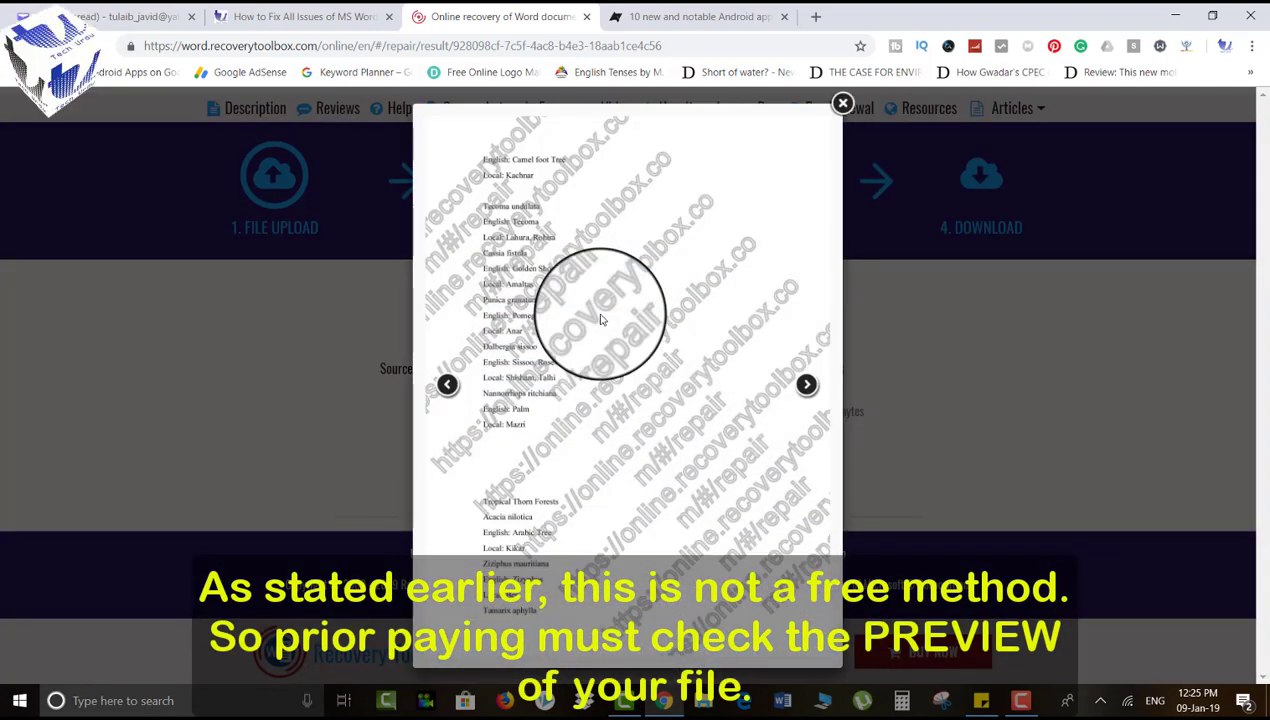
click(843, 103)
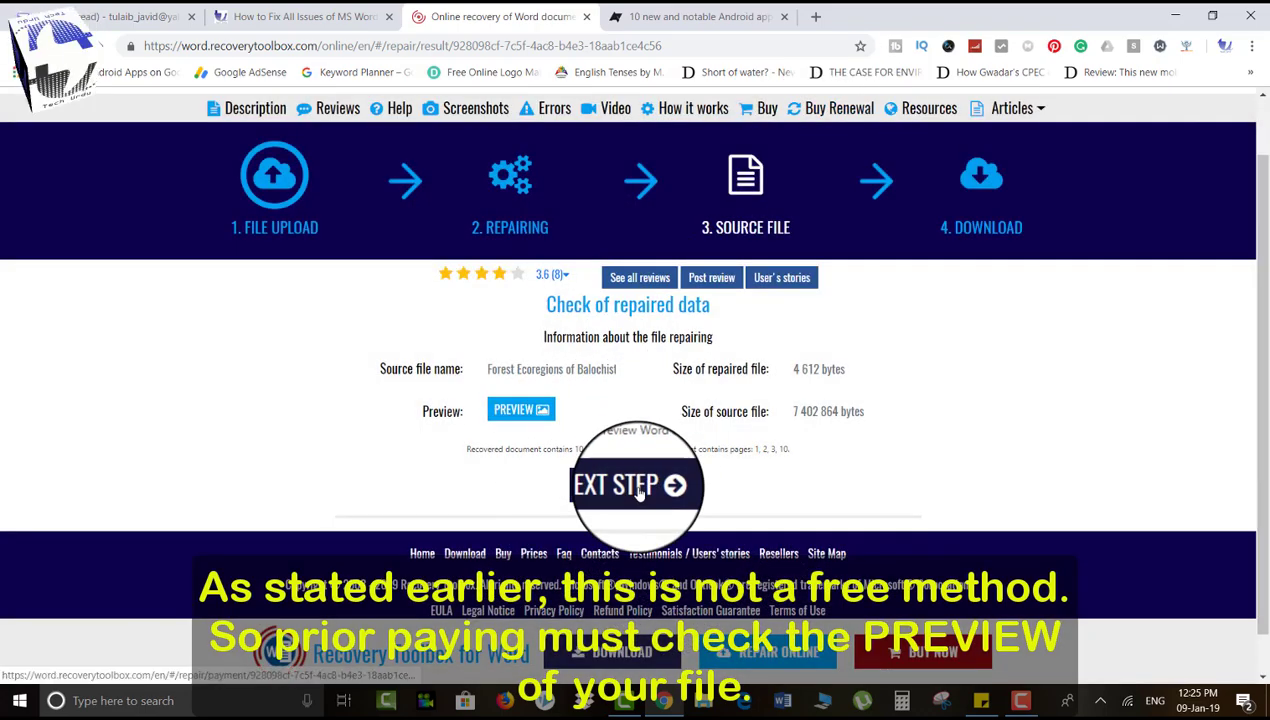
click(638, 488)
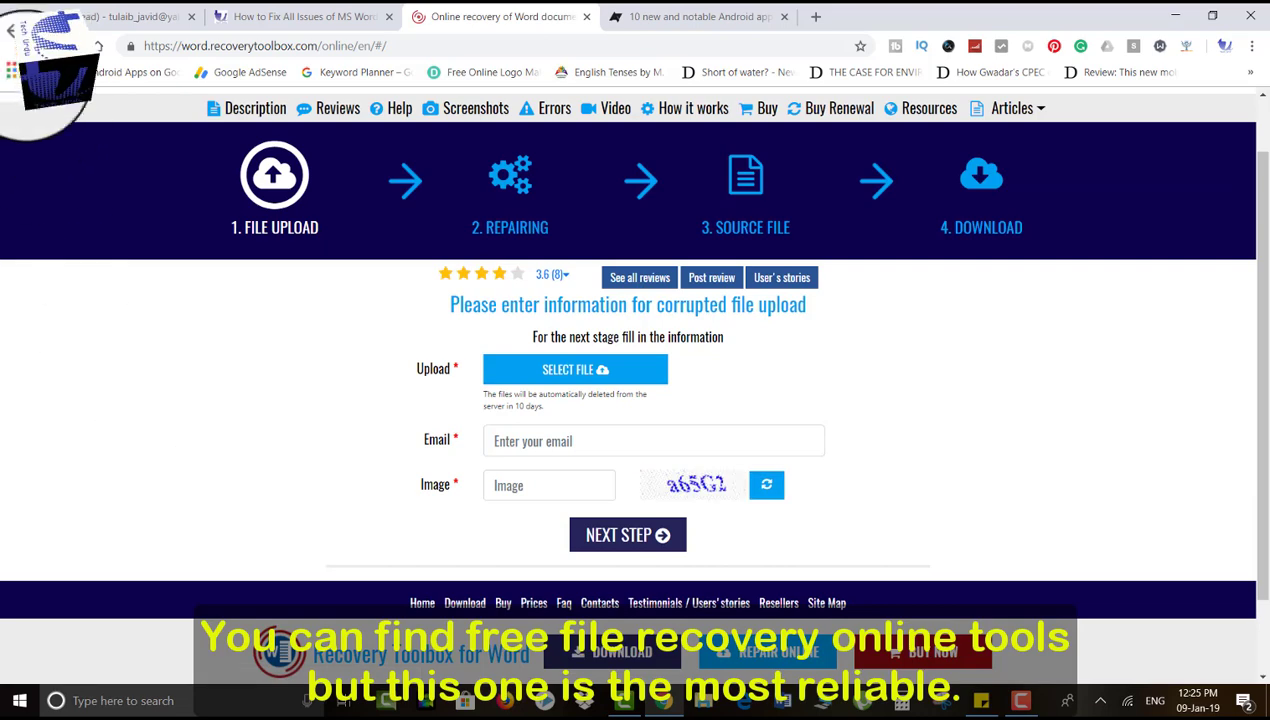
Go back to the search results and open OfficeRecovery's online Repair Word Document page.
key(alt+Left)
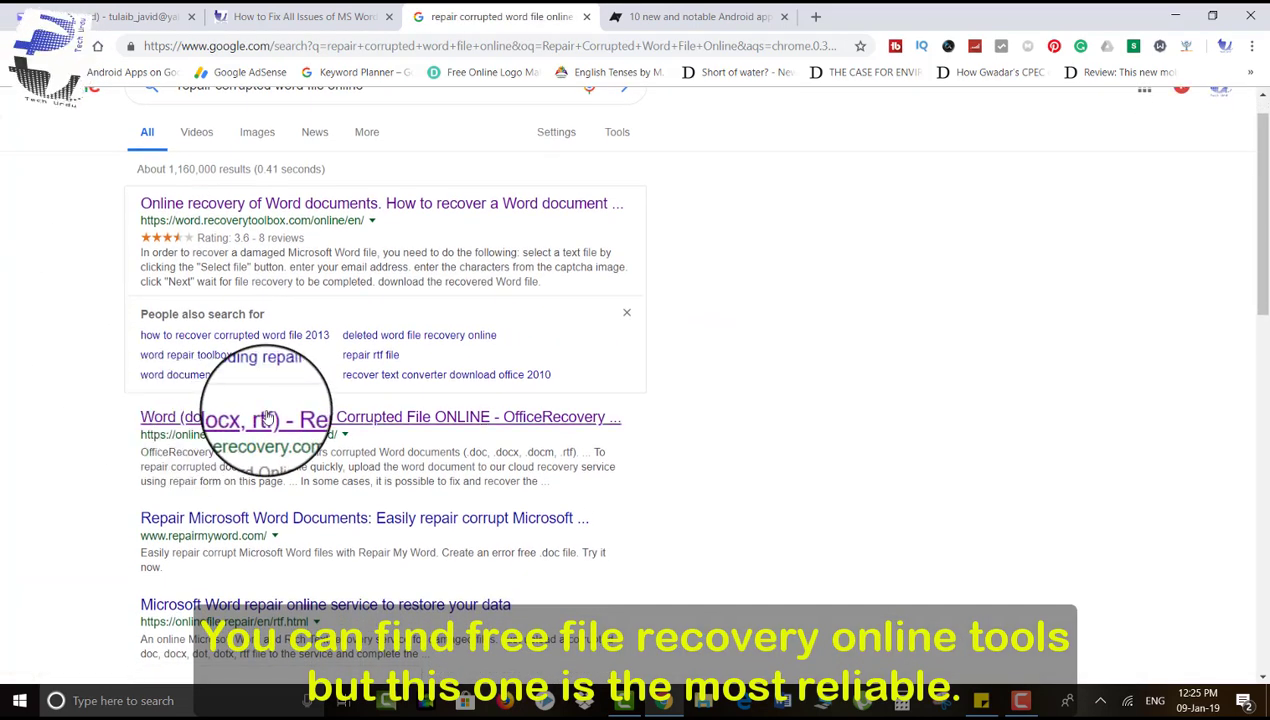
click(268, 417)
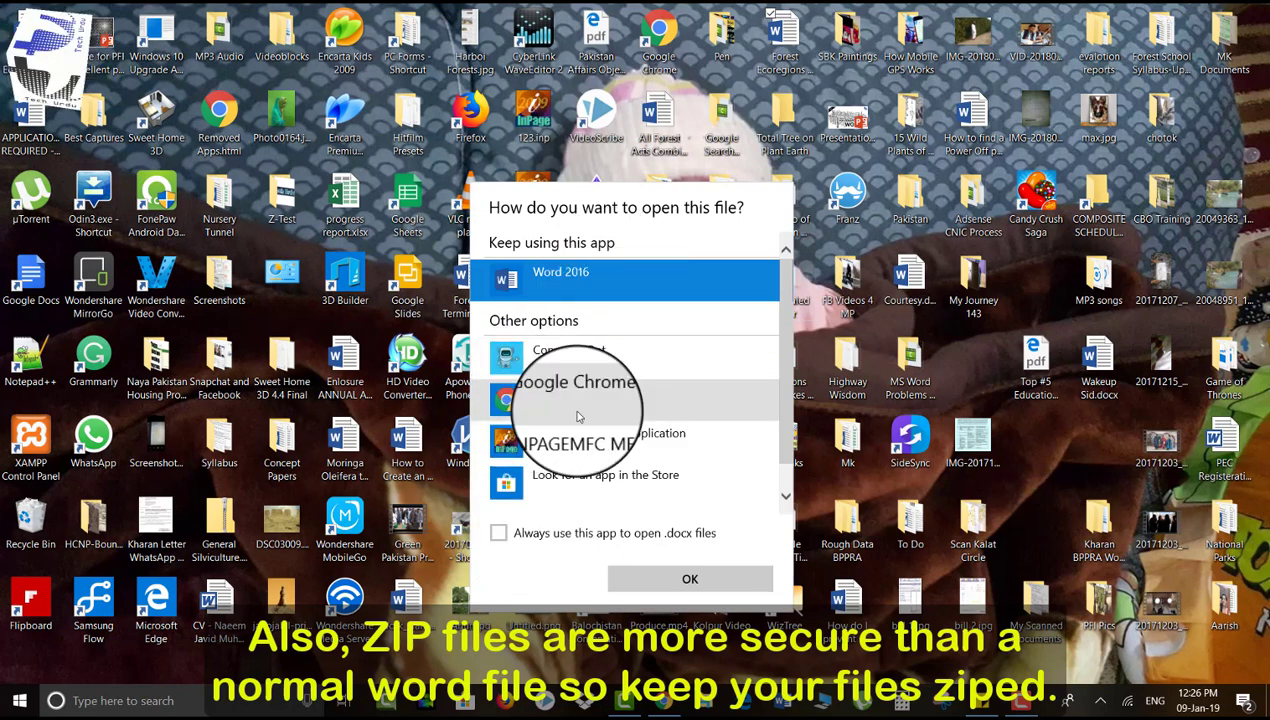
Select 7-Zip Console from the expanded app list to open the Forest Ecoregions .docx.
scroll(577, 416, down, 1)
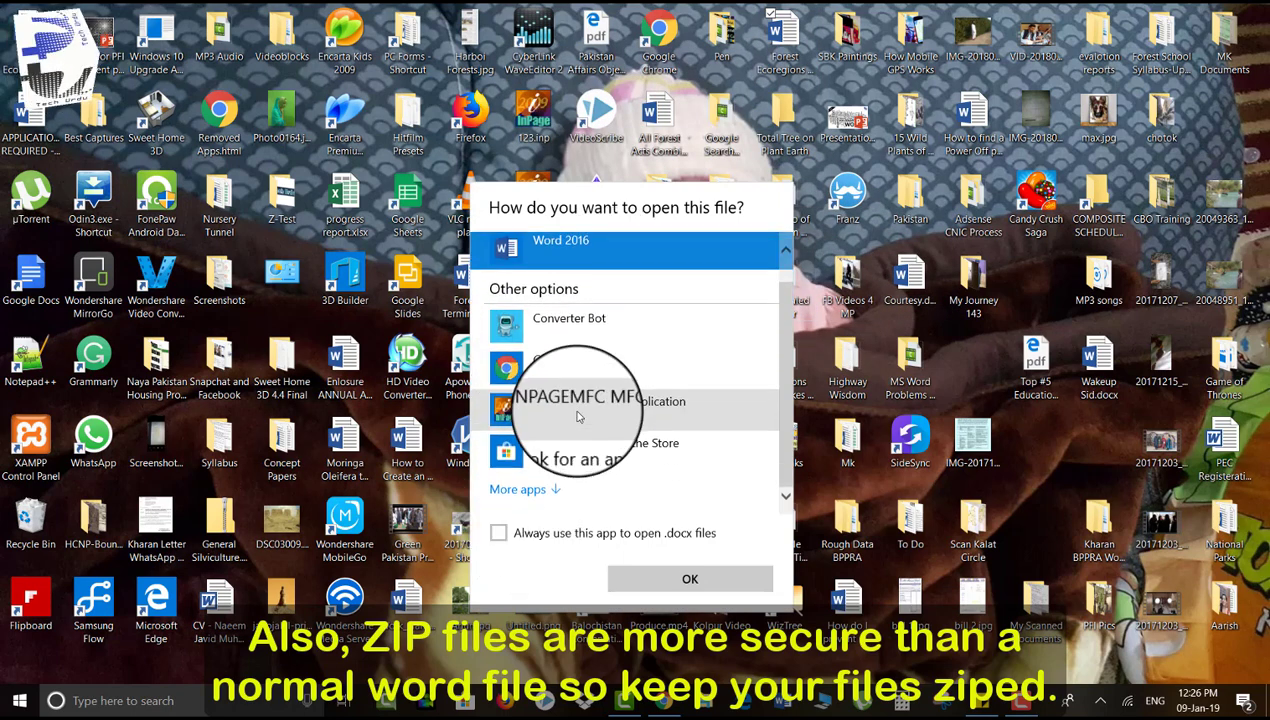
click(522, 489)
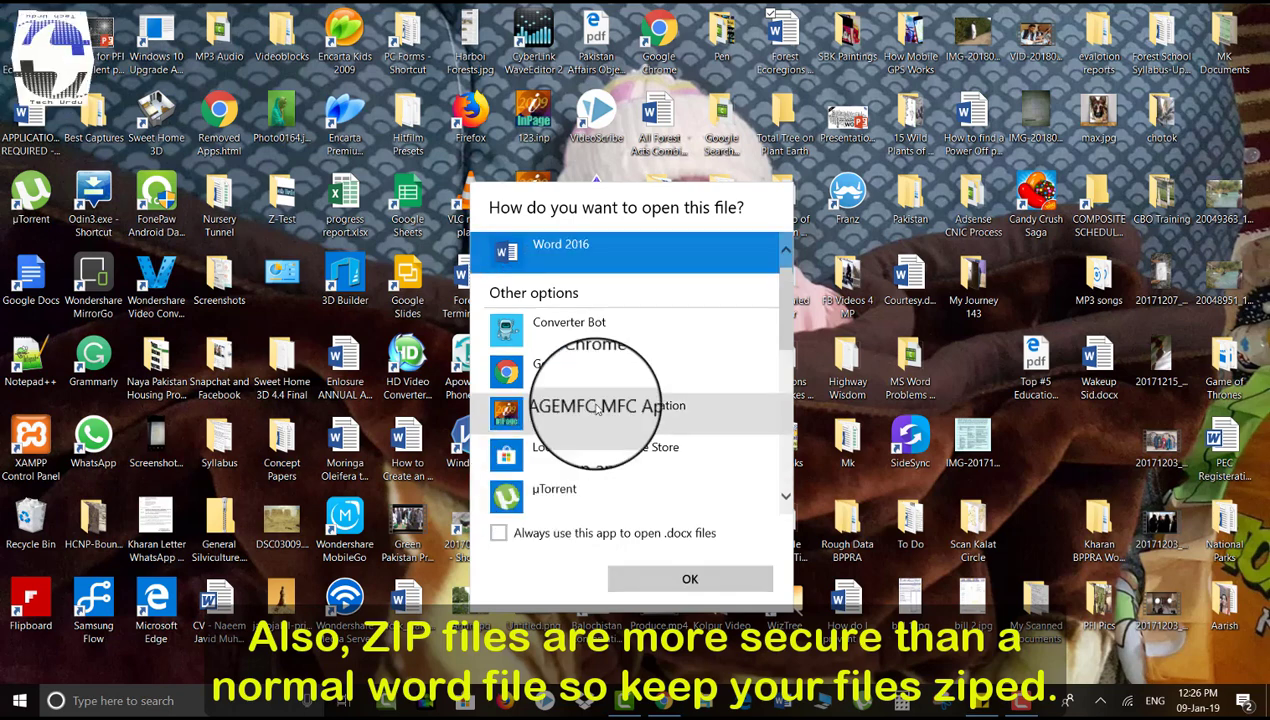
scroll(597, 408, down, 1)
scroll(597, 408, down, 1)
scroll(597, 408, down, 1)
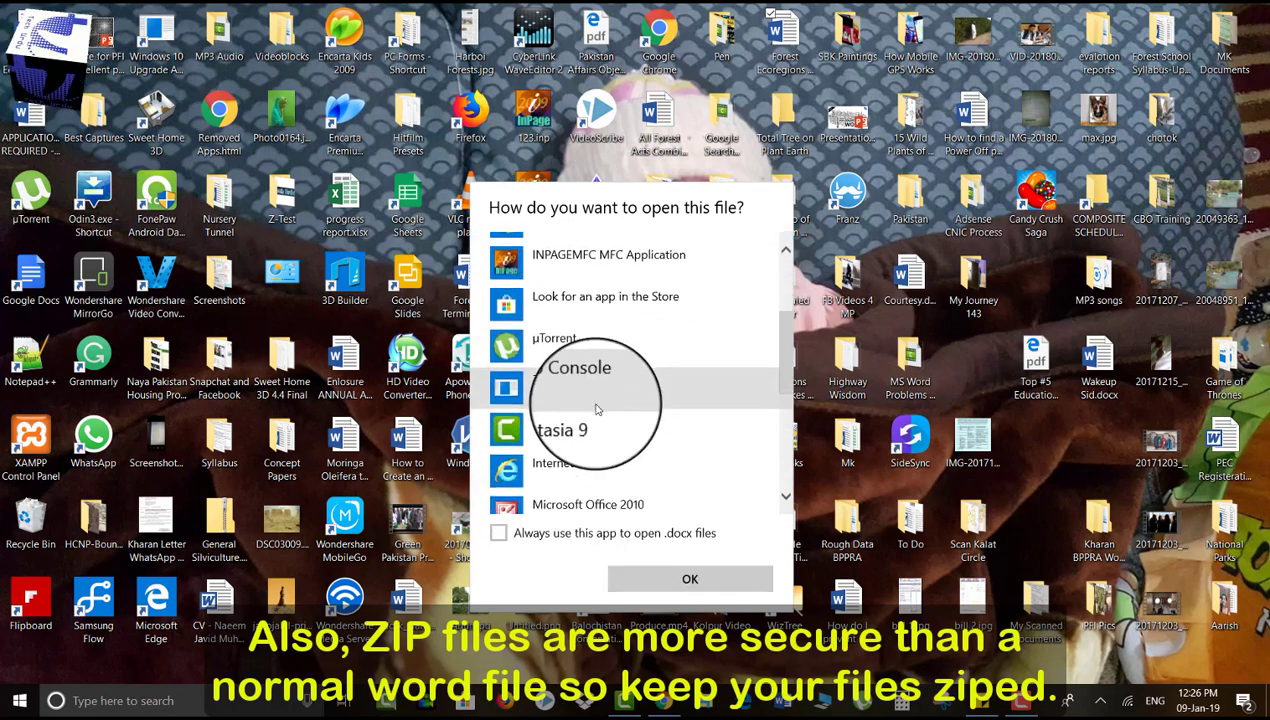
click(551, 399)
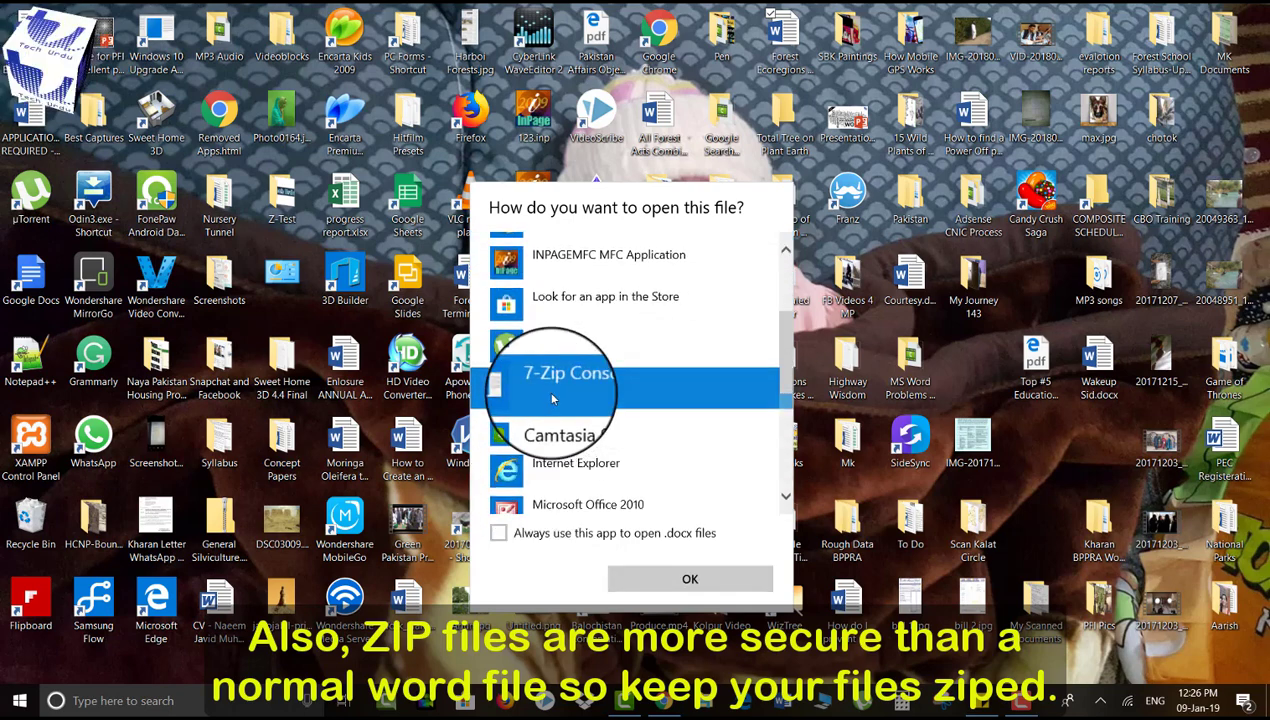
Confirm 7-Zip Console and bring up the Forest Ecoregions file's 7-Zip archive options.
click(692, 577)
right_click(788, 34)
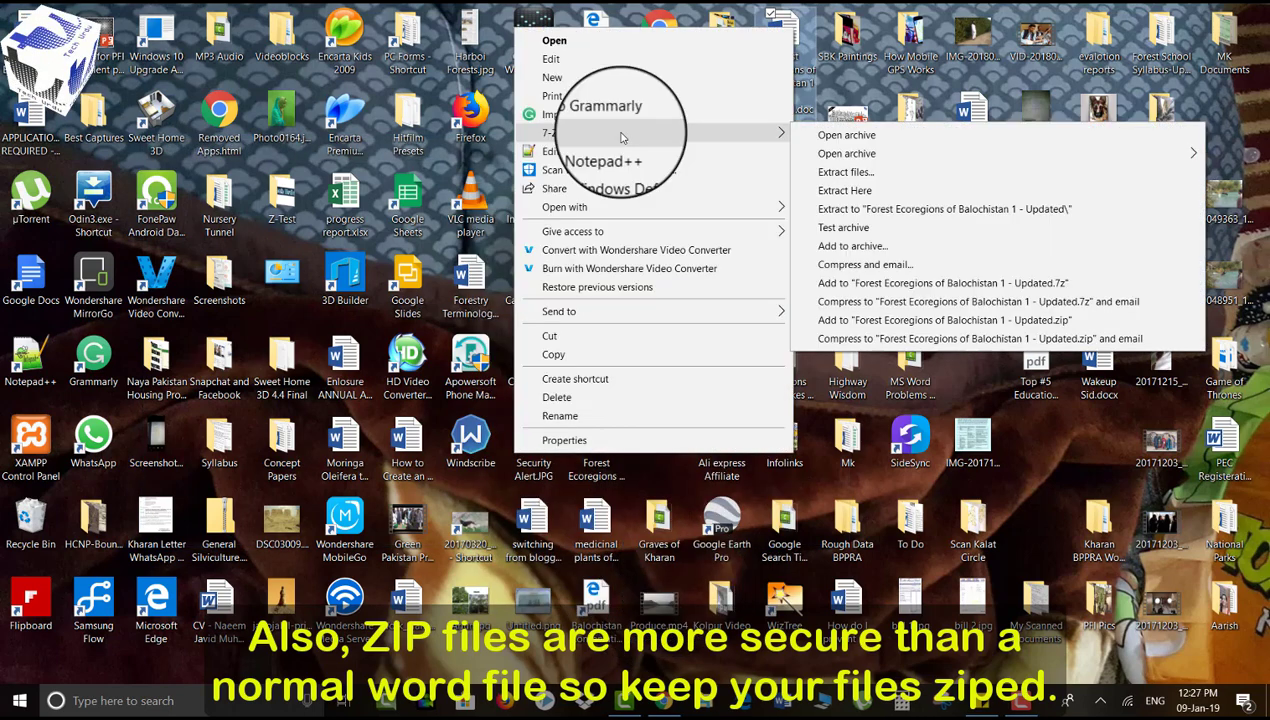